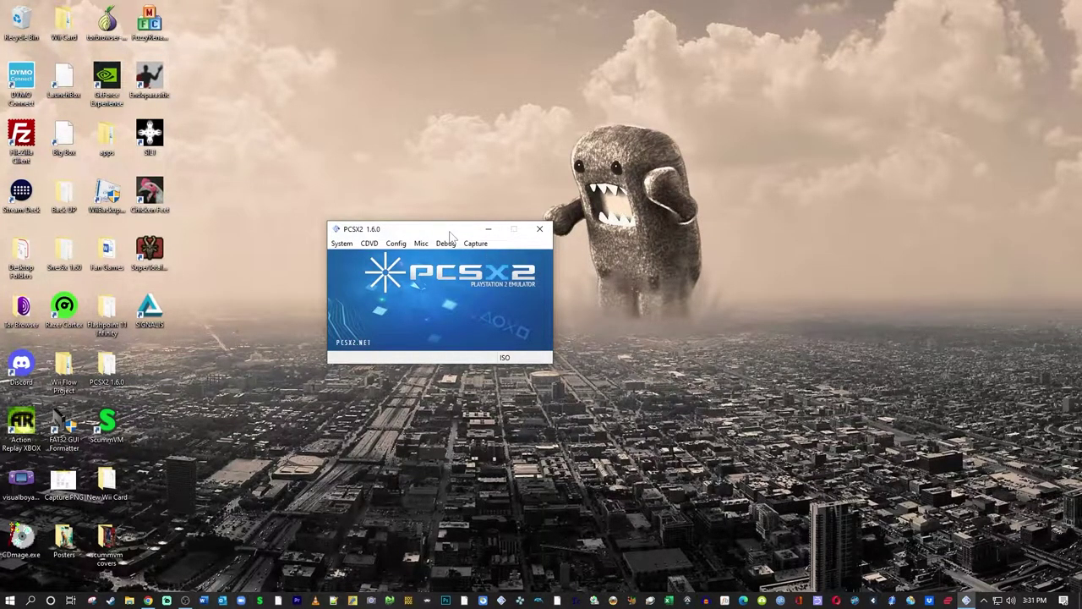
- Center the PCSX2 window and browse the System, CDVD, Config, Misc, Debug and Capture menus
left_click_drag(451, 235, 632, 150)
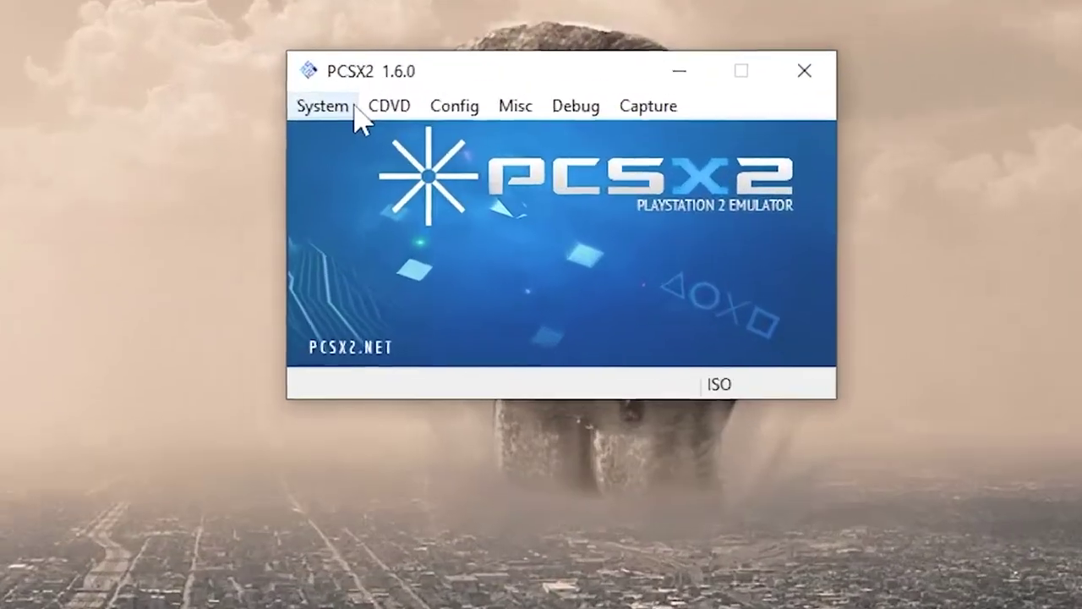
left_click(536, 159)
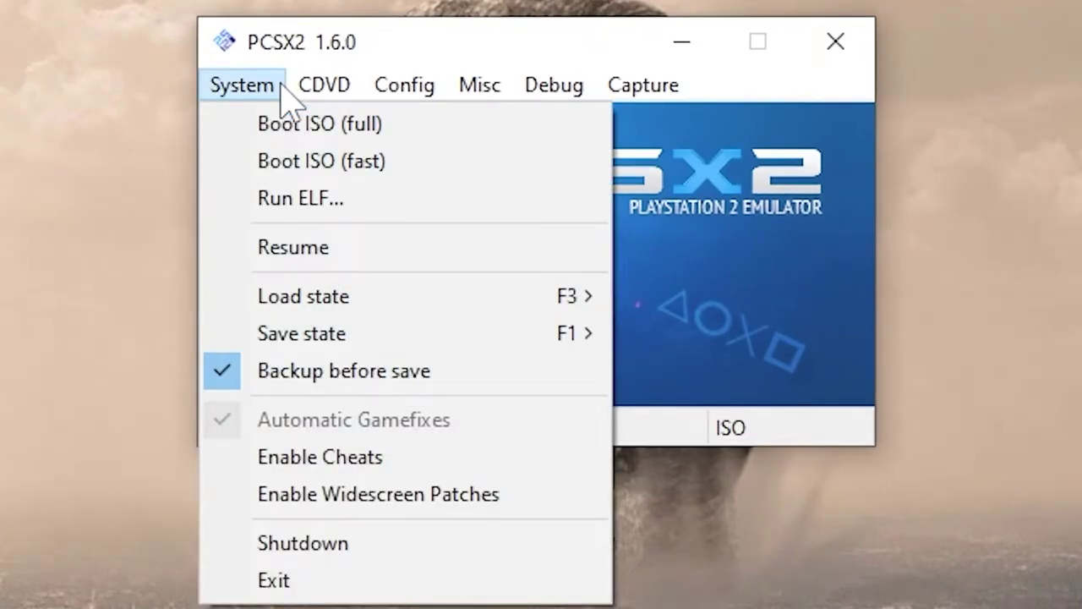
mouse_move(319, 86)
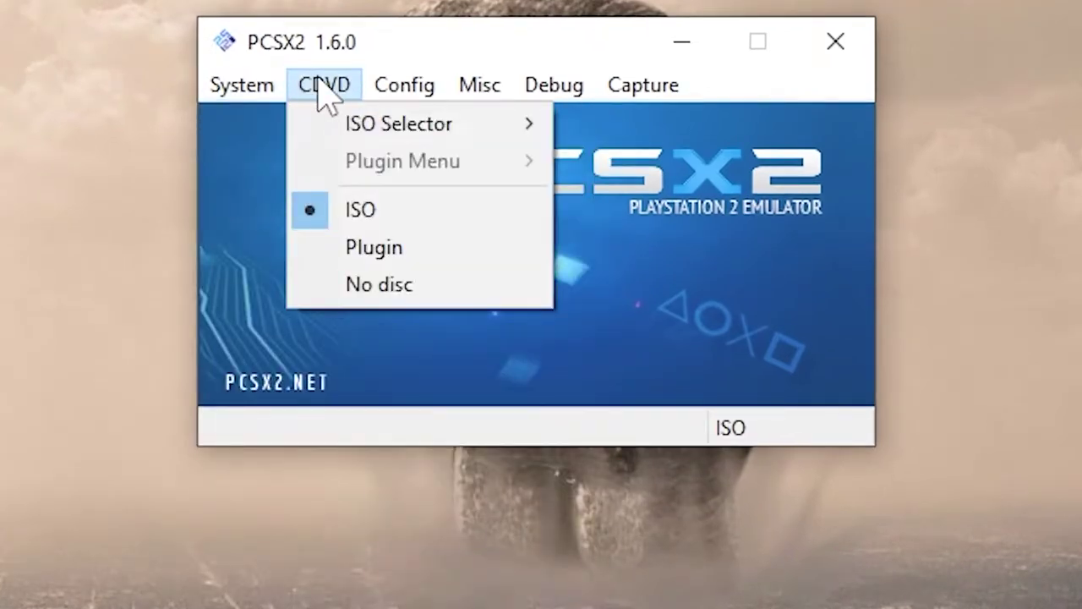
mouse_move(404, 86)
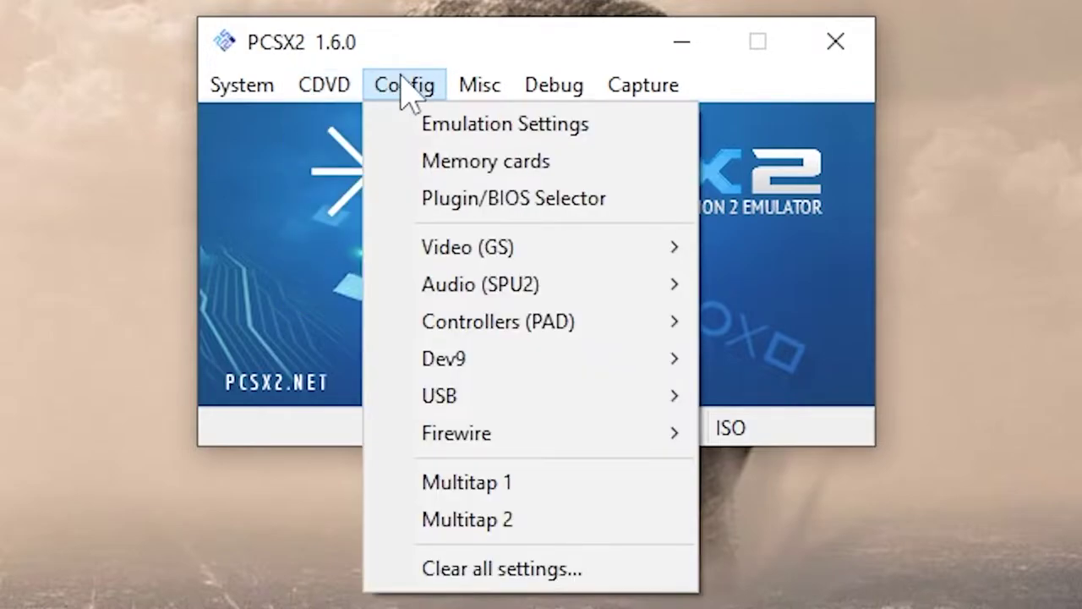
mouse_move(499, 93)
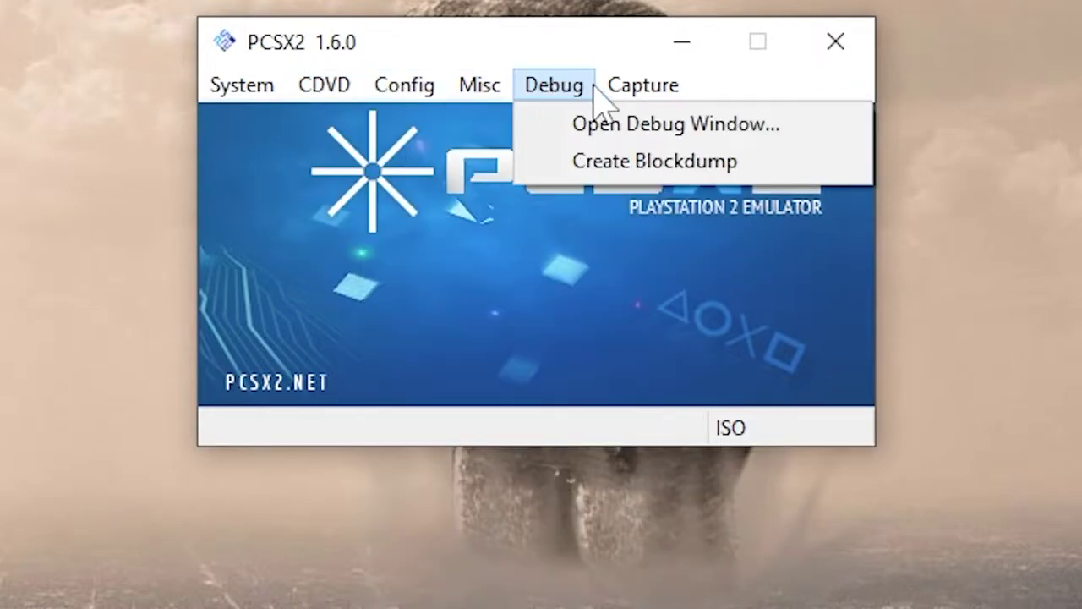
mouse_move(624, 103)
mouse_move(433, 95)
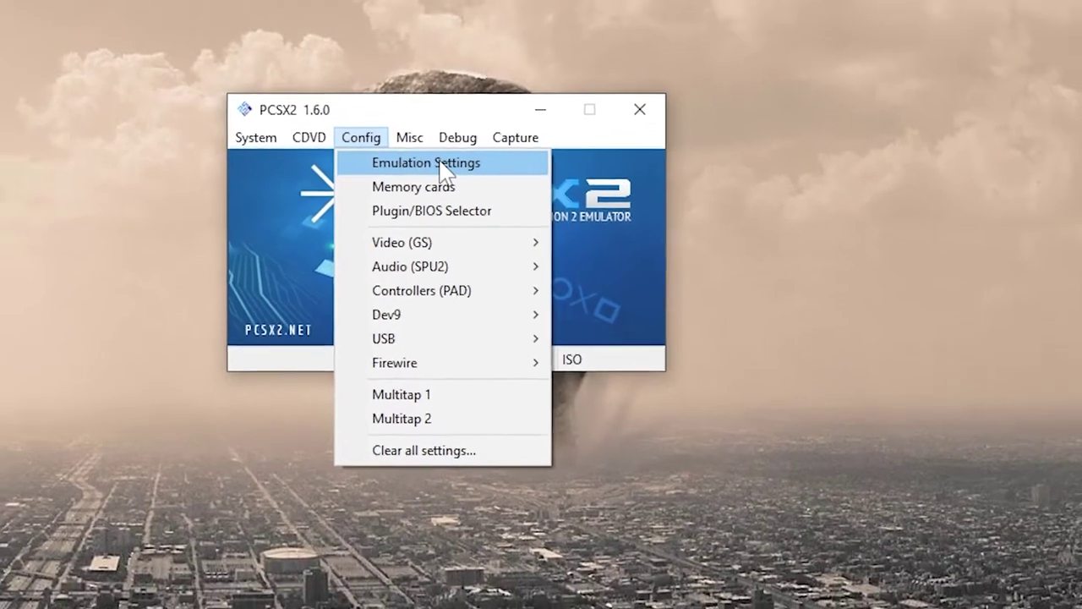
- Open Emulation Settings and look through the VUs and GS pages, ending on VUs
left_click(528, 125)
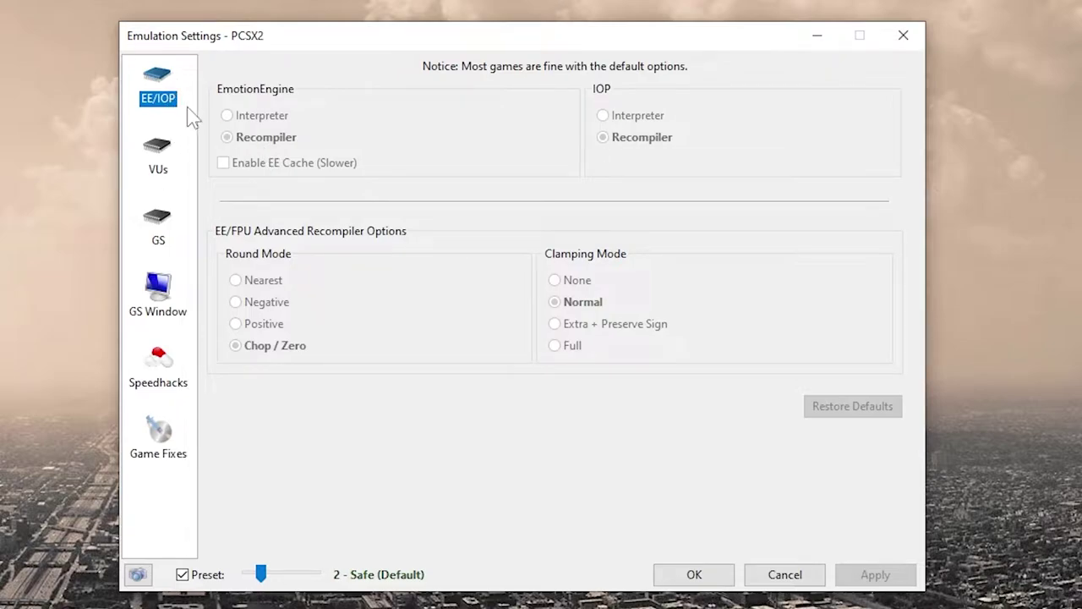
left_click(192, 138)
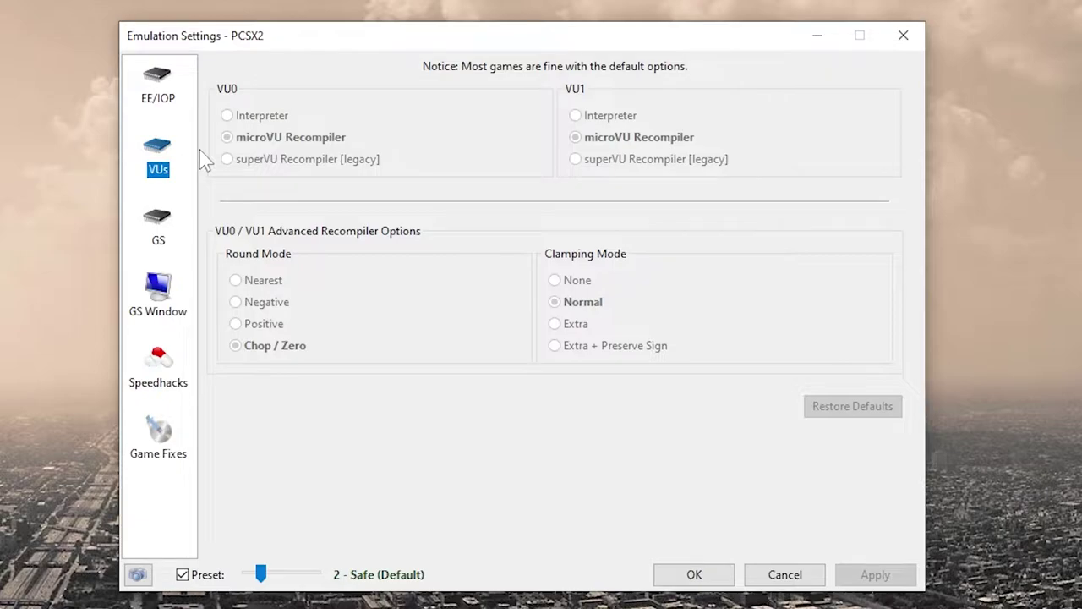
left_click(173, 227)
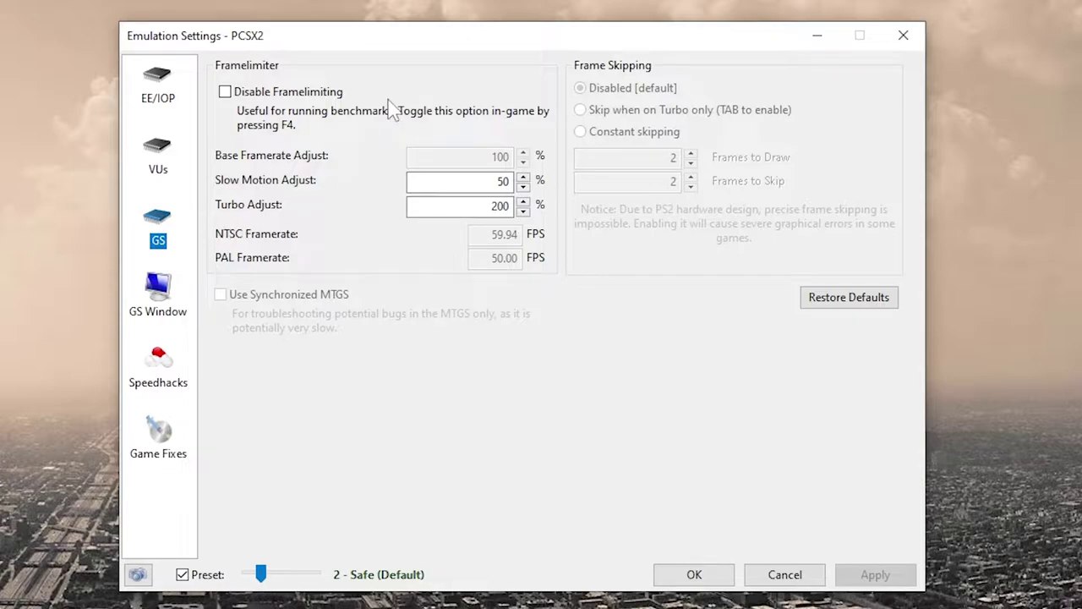
mouse_move(292, 91)
mouse_move(183, 582)
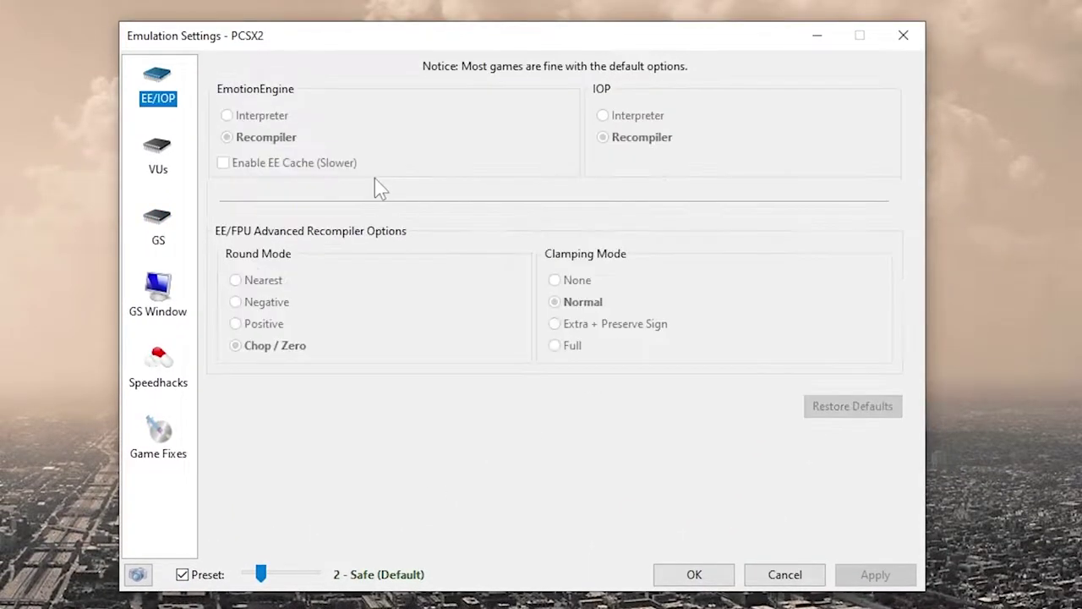
left_click(193, 146)
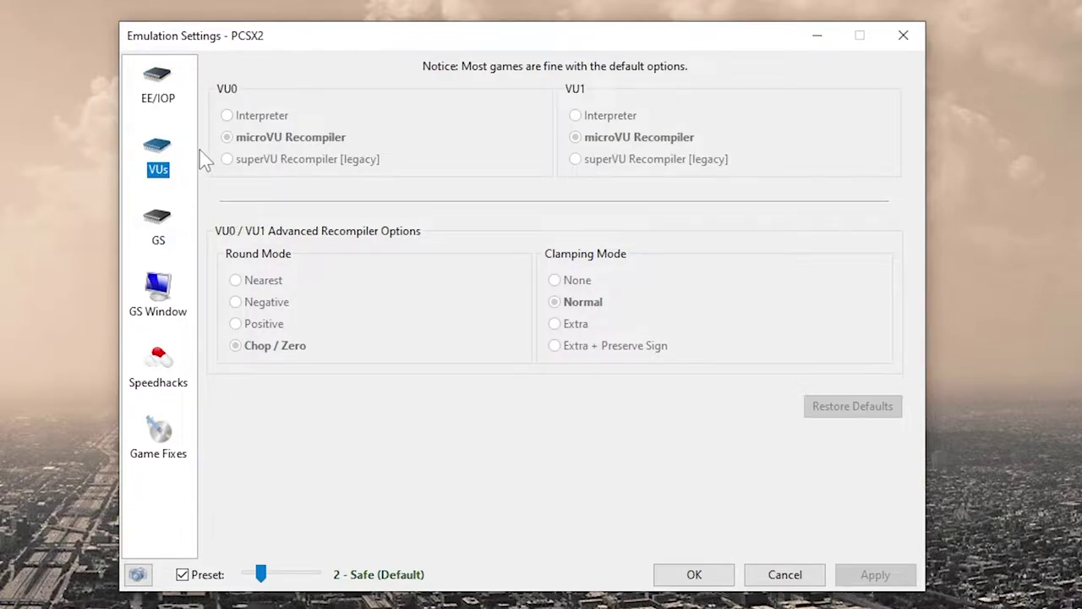
- Check the GS Window aspect ratio Standard (4:3) and FMV override Off, leaving both unchanged
left_click(160, 224)
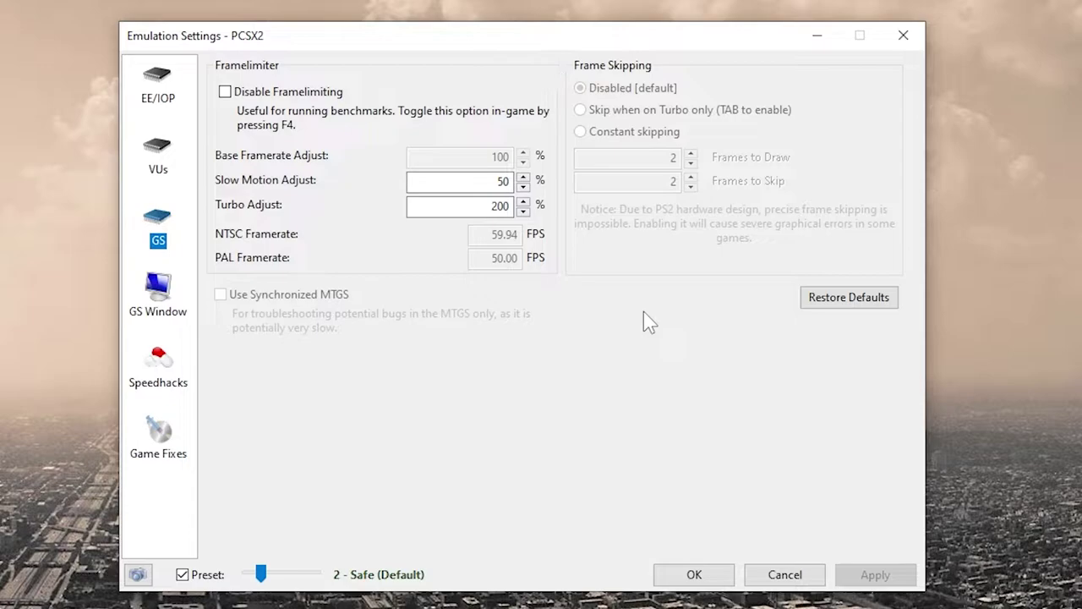
left_click(155, 290)
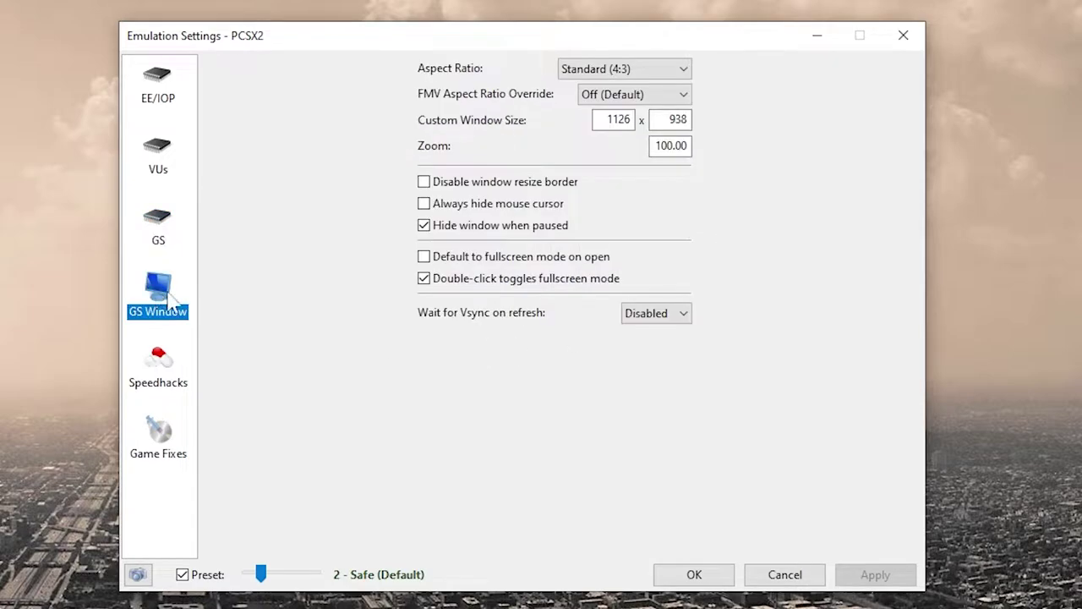
left_click(685, 70)
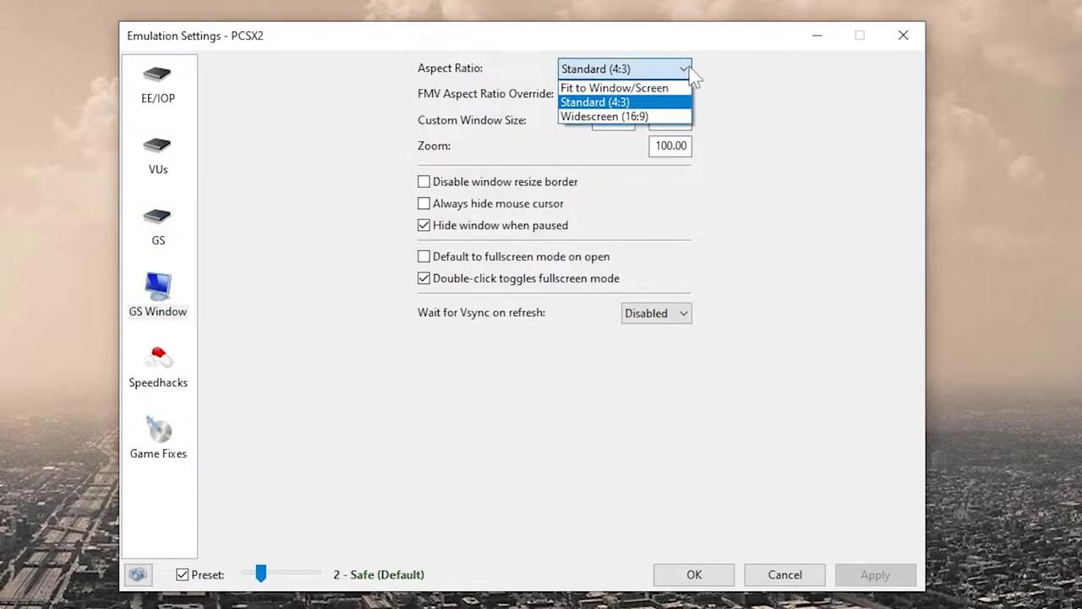
left_click(732, 80)
left_click(683, 94)
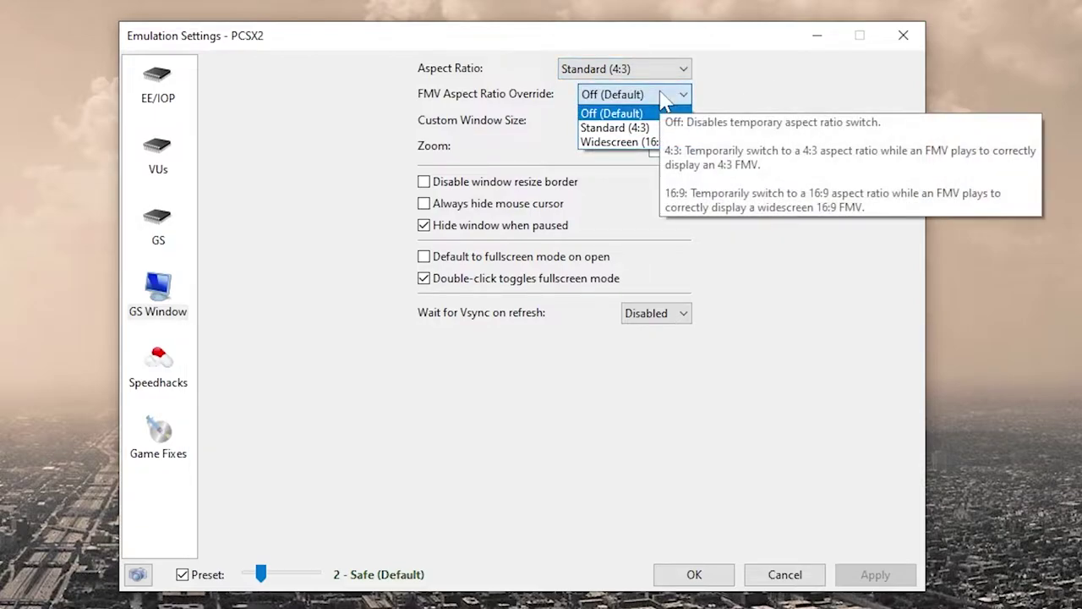
left_click(753, 116)
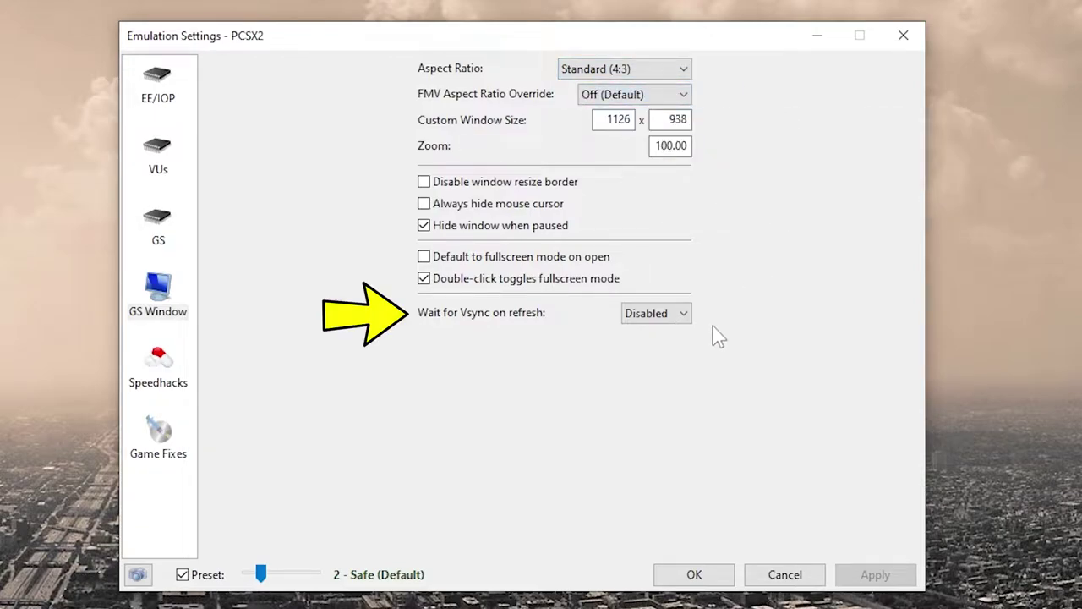
- Leave Vsync at Disabled and move to the Speedhacks page
left_click(684, 314)
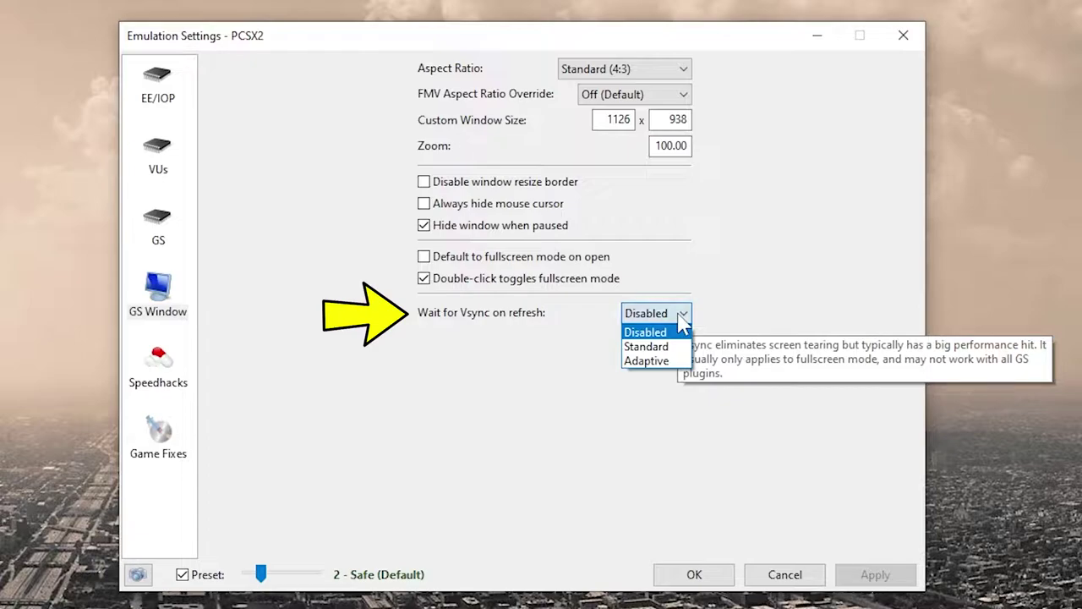
left_click(680, 318)
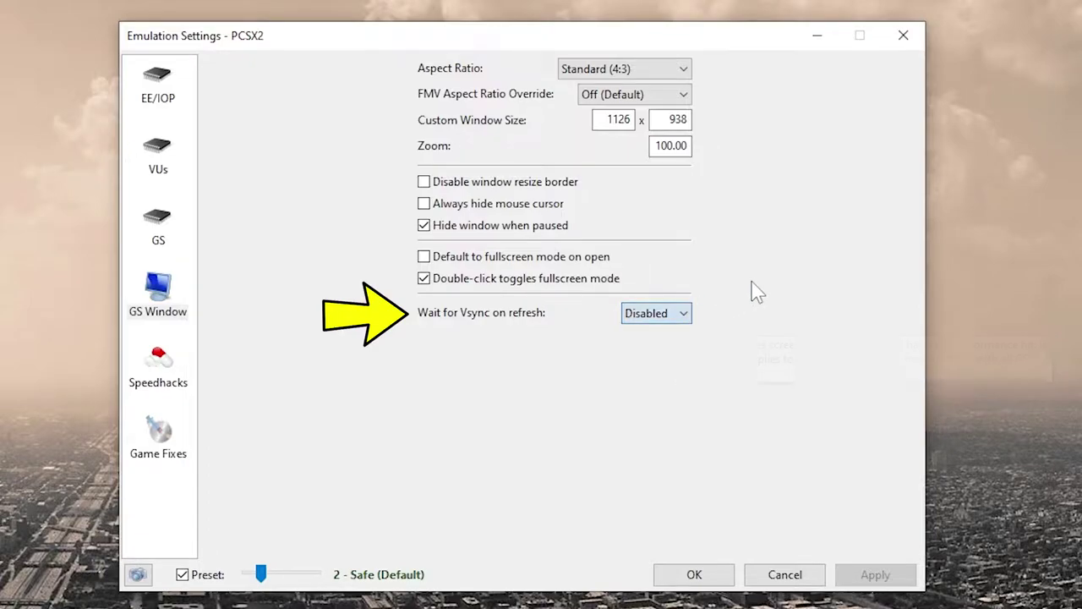
left_click(162, 363)
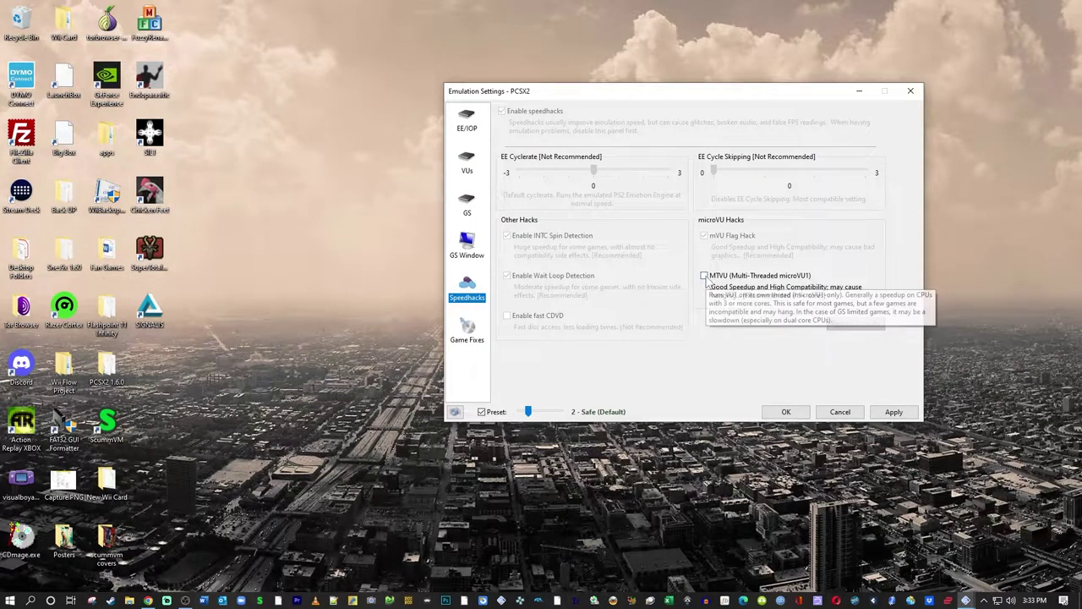
- Tick MTVU (Multi-Threaded microVU1) and apply the change
left_click(704, 275)
left_click(895, 412)
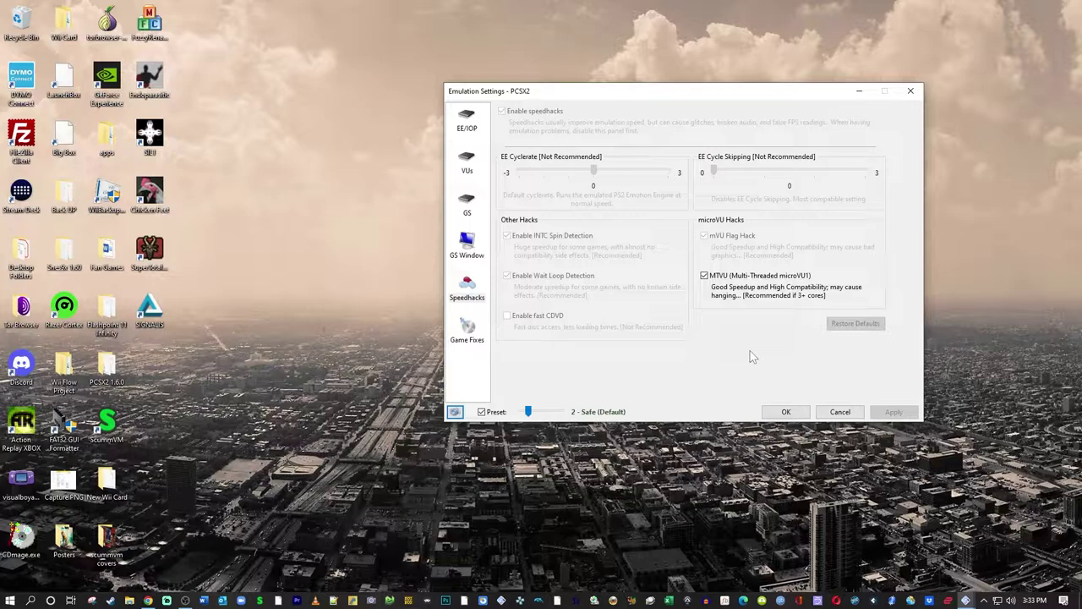
key("ctrl+alt+Delete")
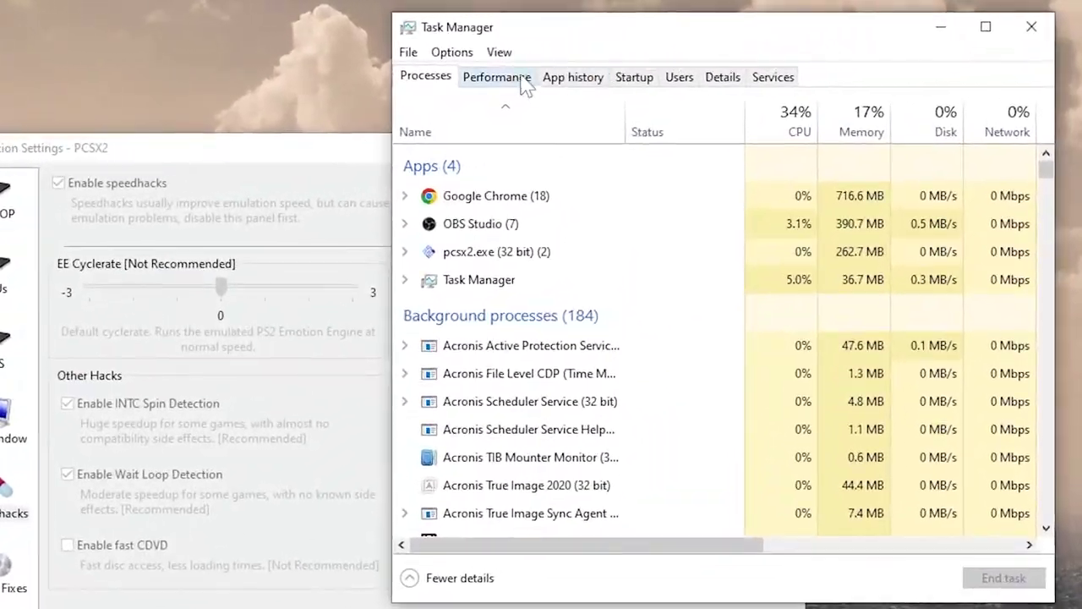
left_click(522, 81)
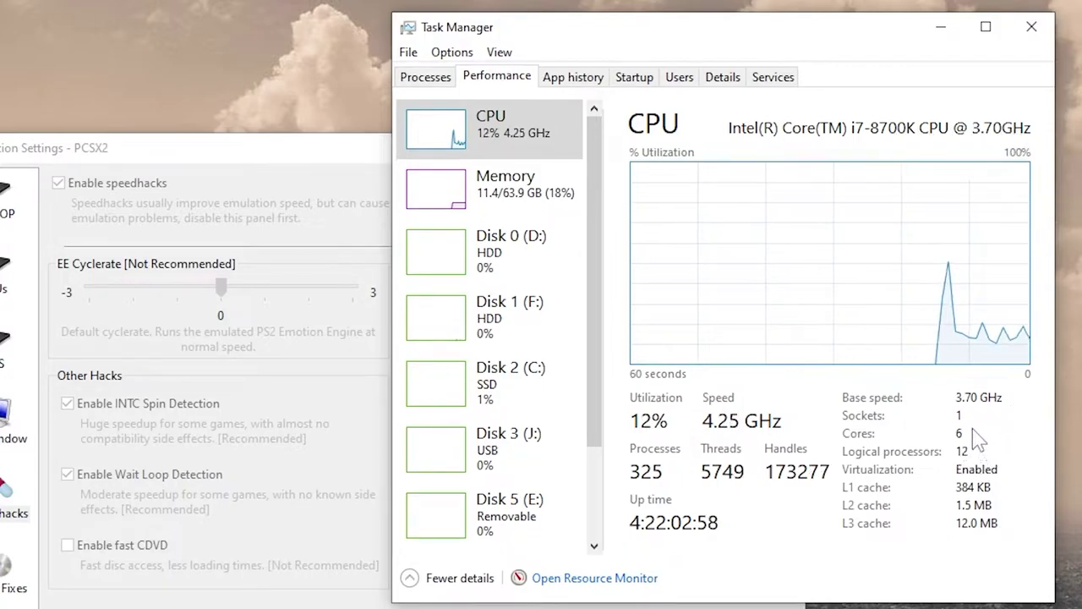
left_click(1031, 26)
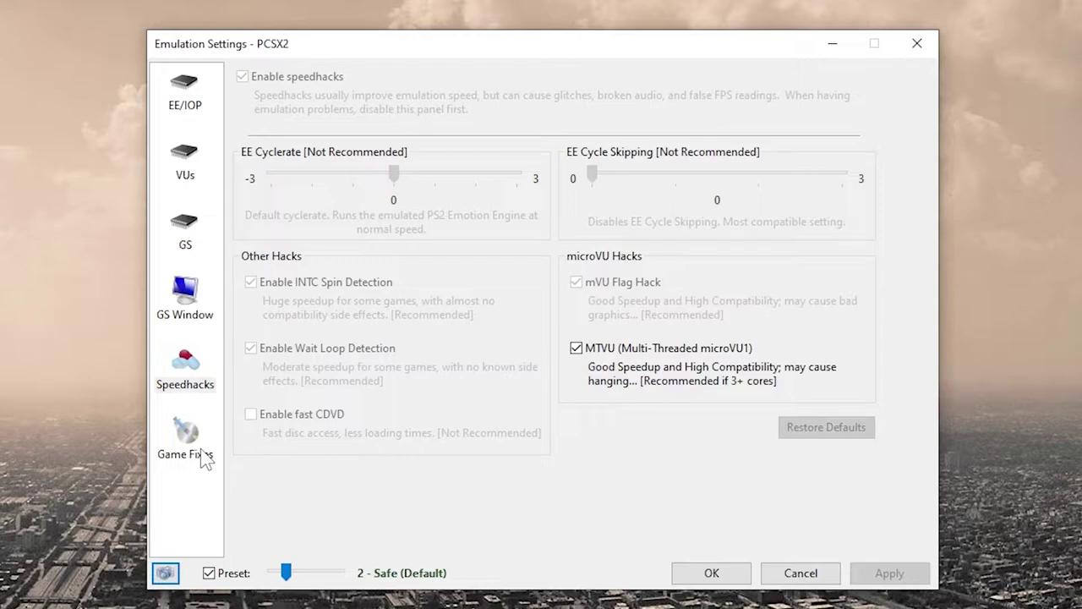
- Leave manual game fixes off with the 2 - Safe (Default) preset re-ticked
left_click(197, 457)
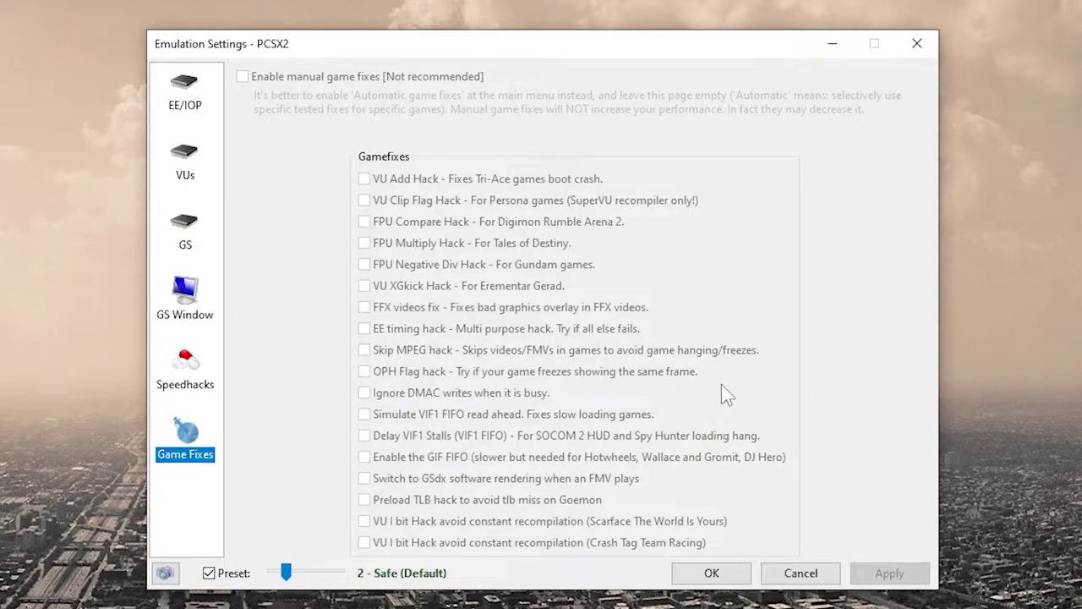
left_click(210, 575)
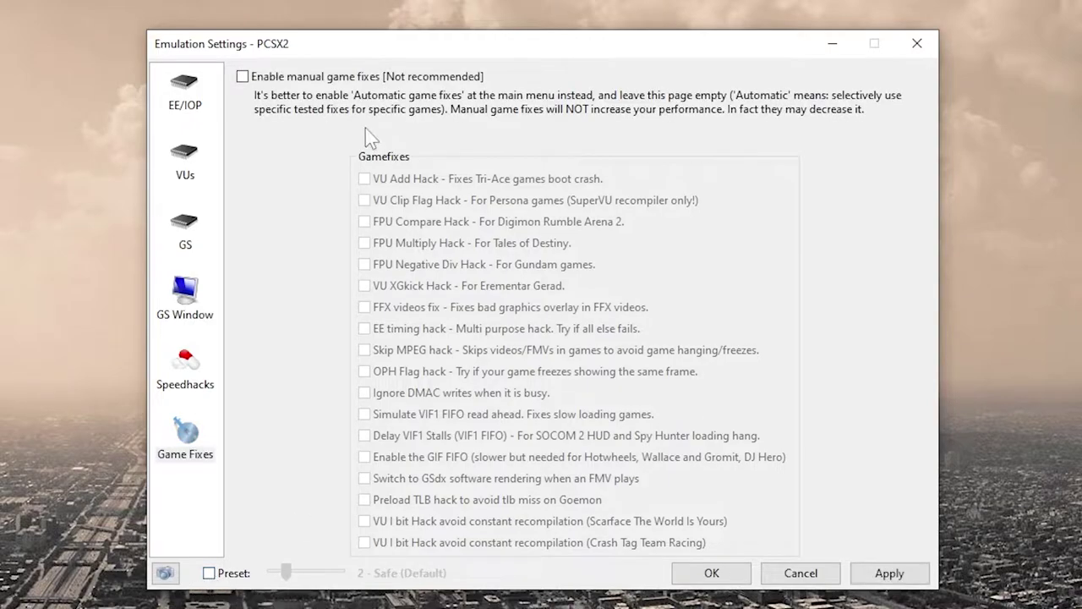
left_click(242, 77)
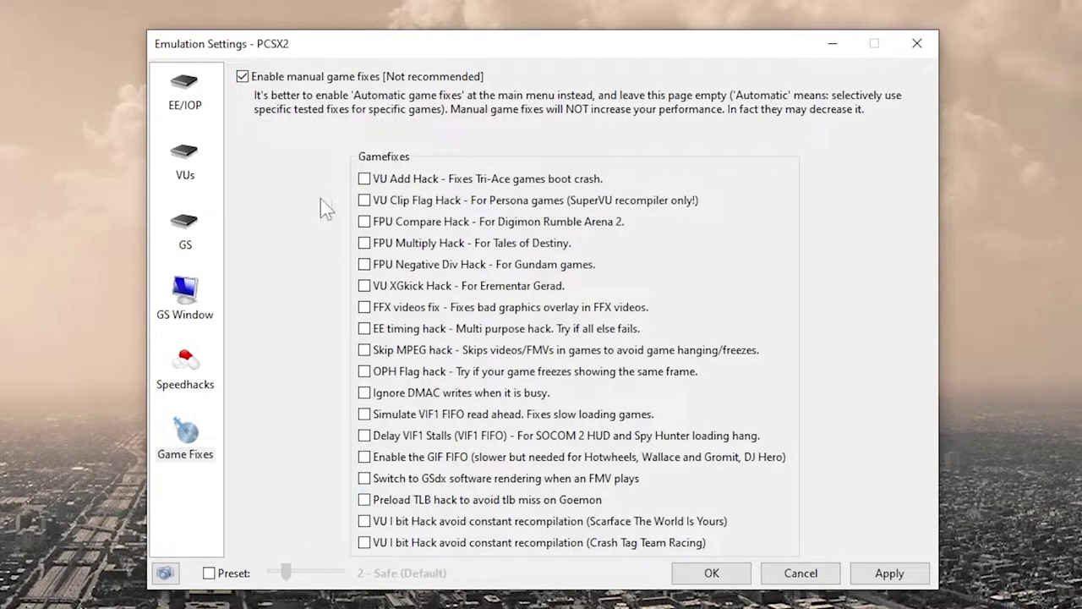
left_click(242, 77)
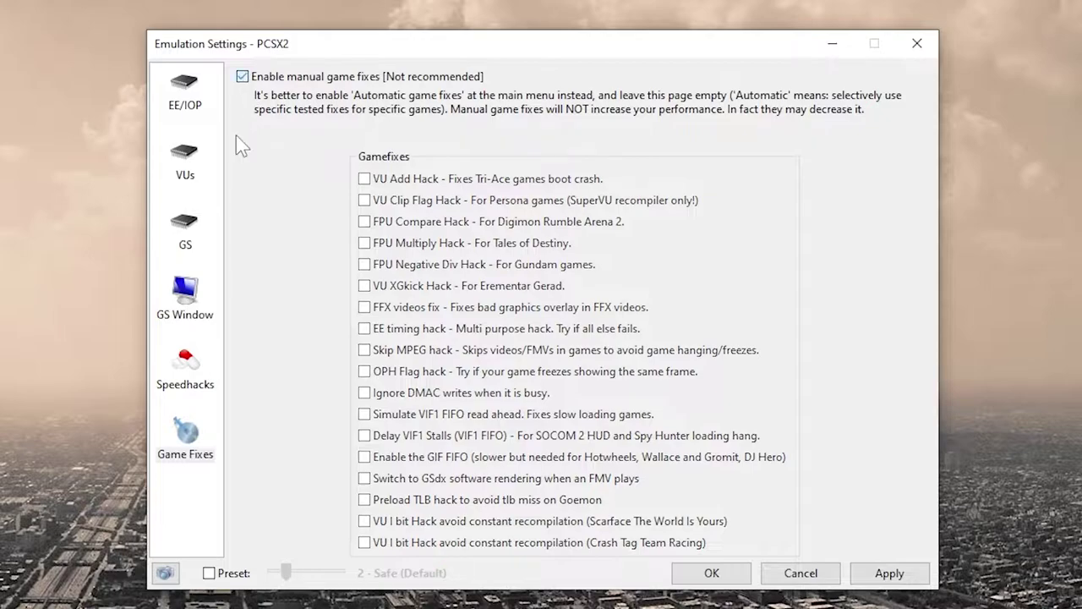
left_click(209, 573)
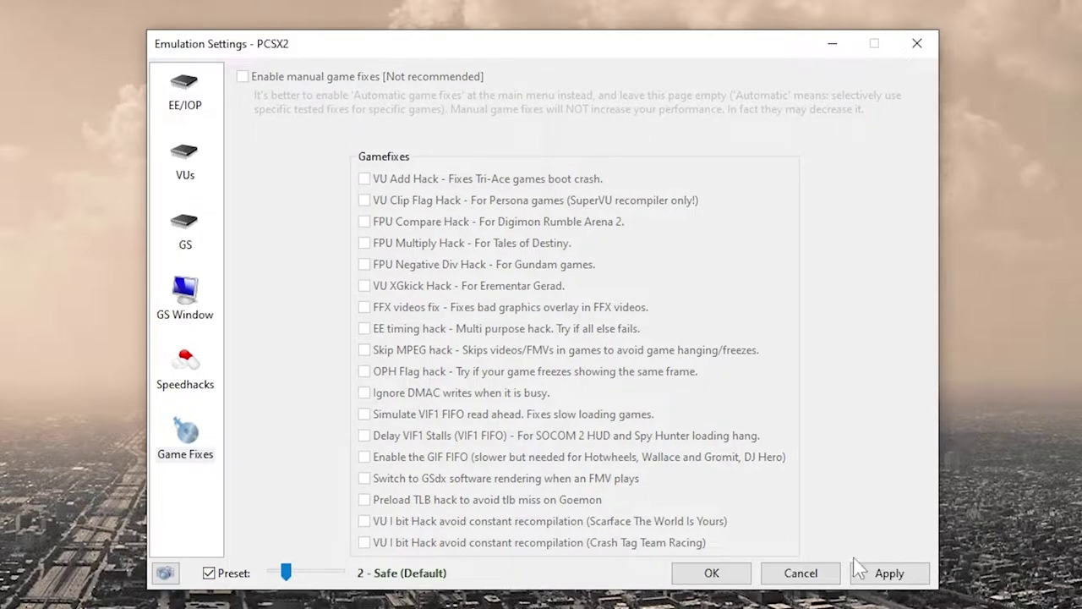
- Apply the emulation settings and close them with OK
left_click(879, 579)
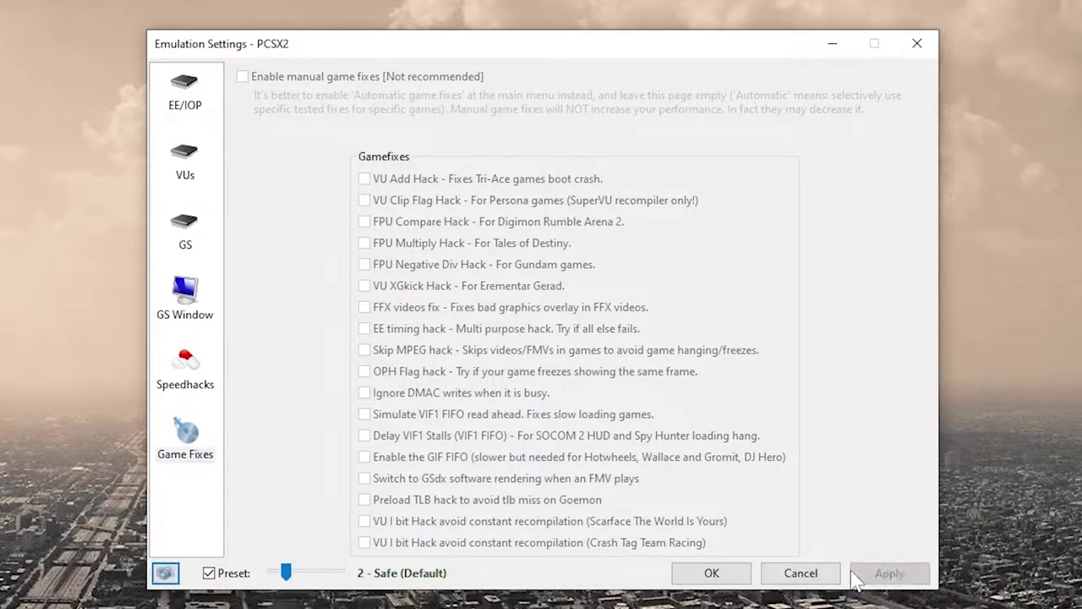
left_click(743, 575)
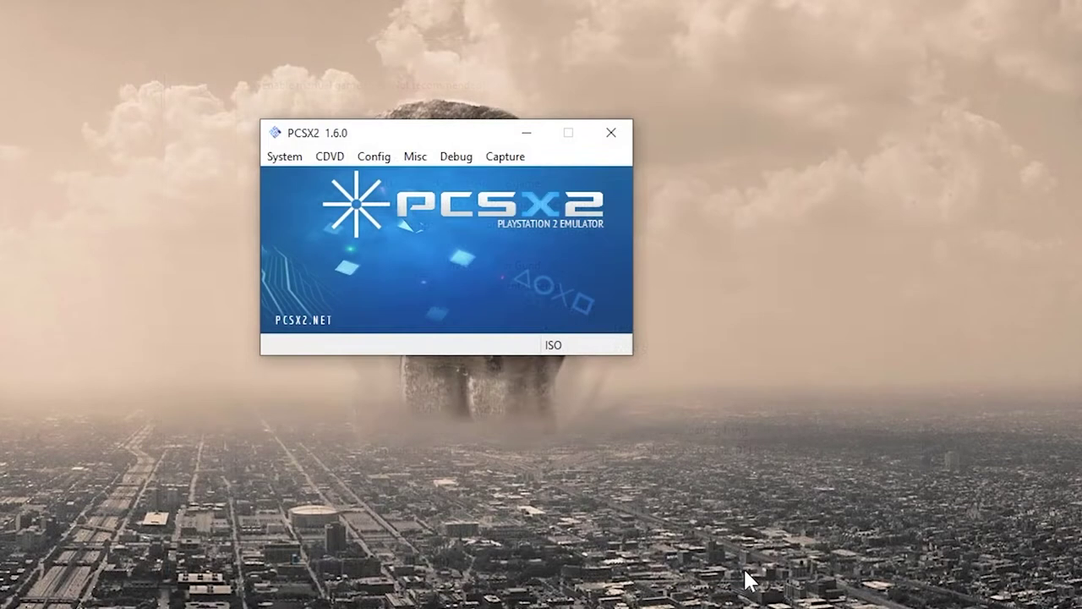
left_click(379, 159)
- In Plugins/BIOS Selector, keep GSdx AVX2 as the GS plugin and open its Configure settings
left_click(411, 219)
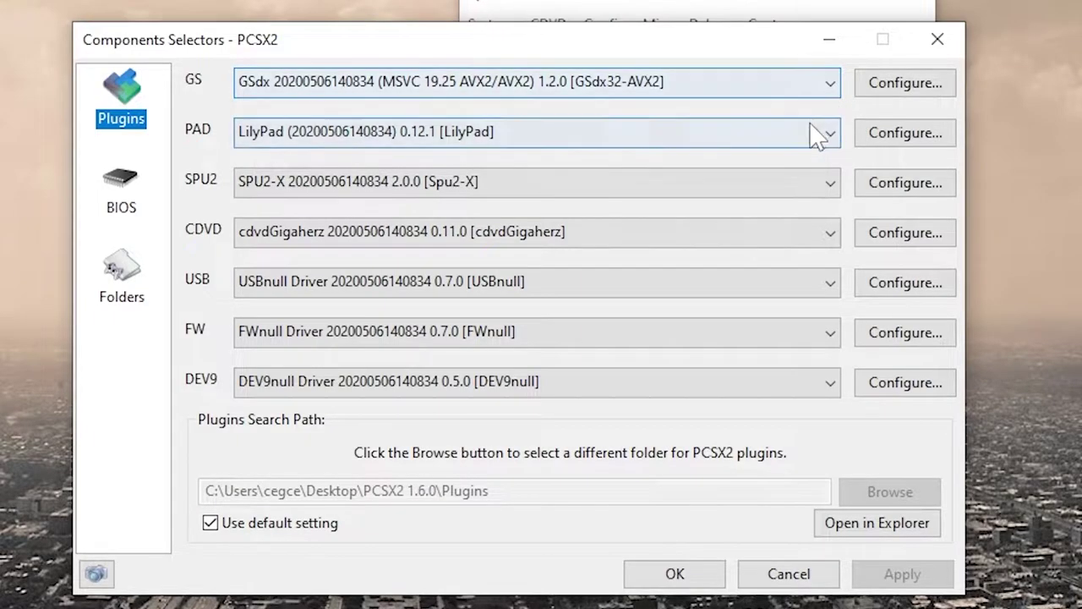
left_click(831, 82)
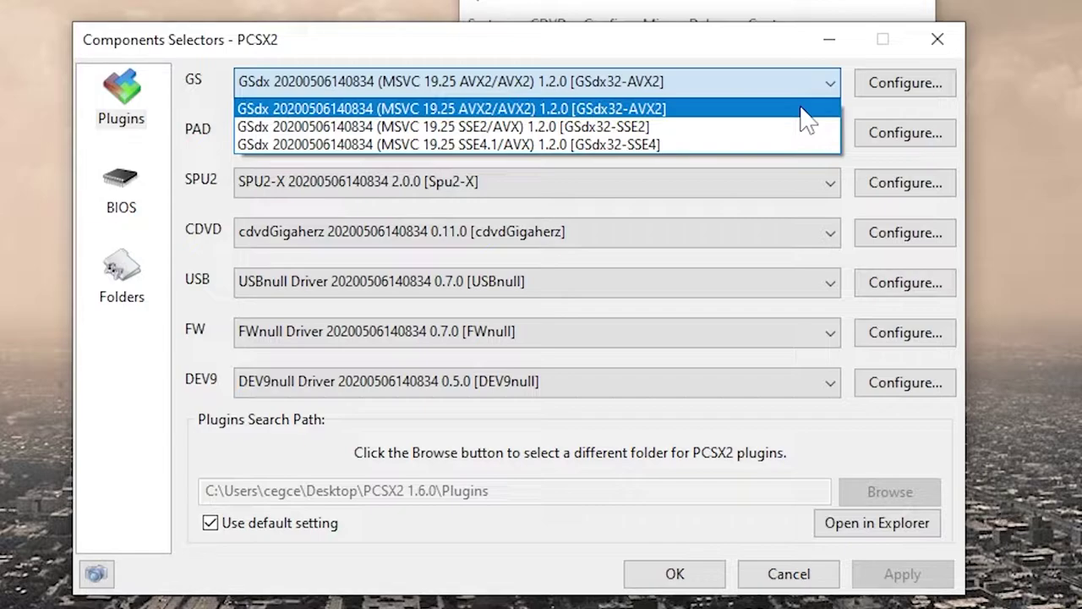
left_click(833, 181)
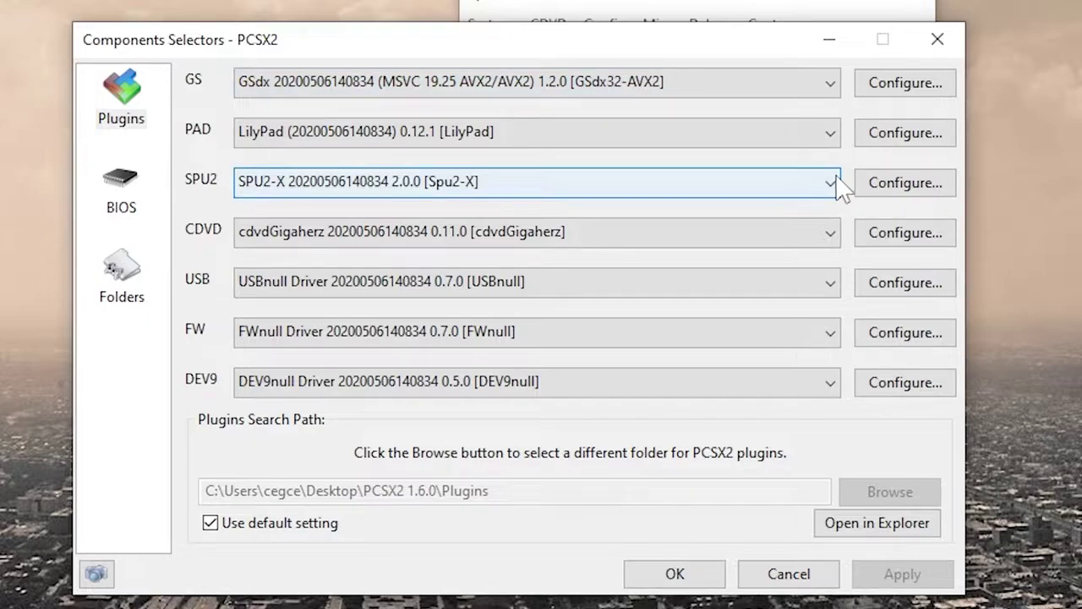
left_click(922, 85)
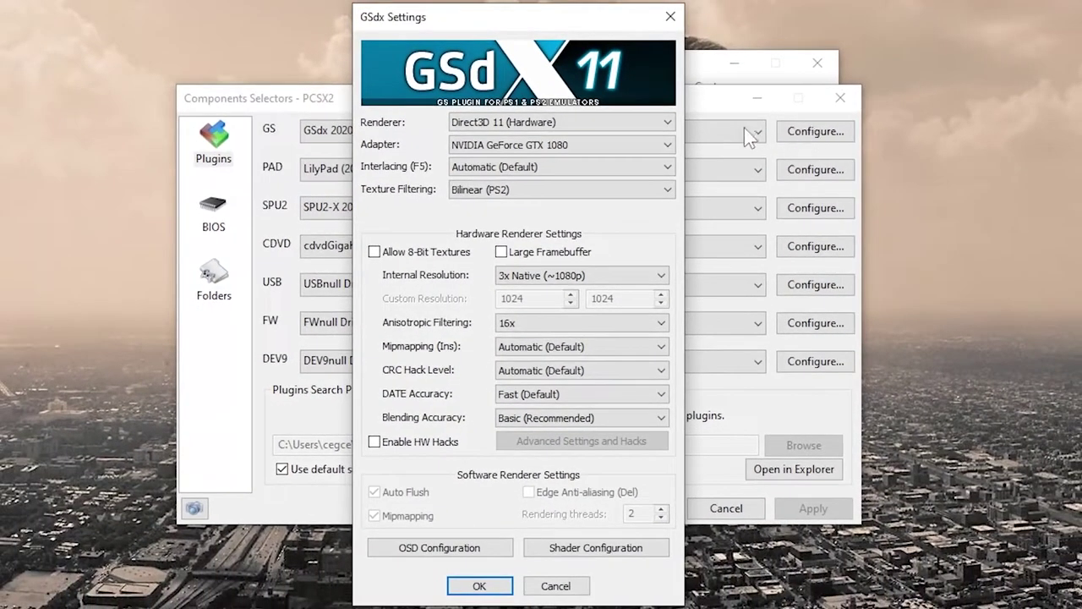
left_click(668, 122)
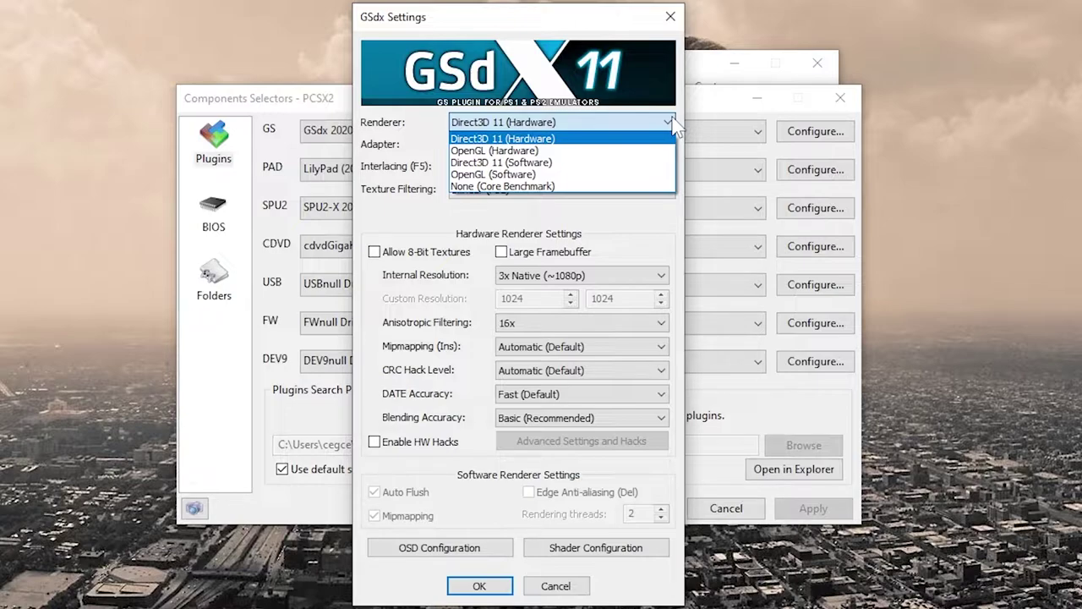
left_click(673, 124)
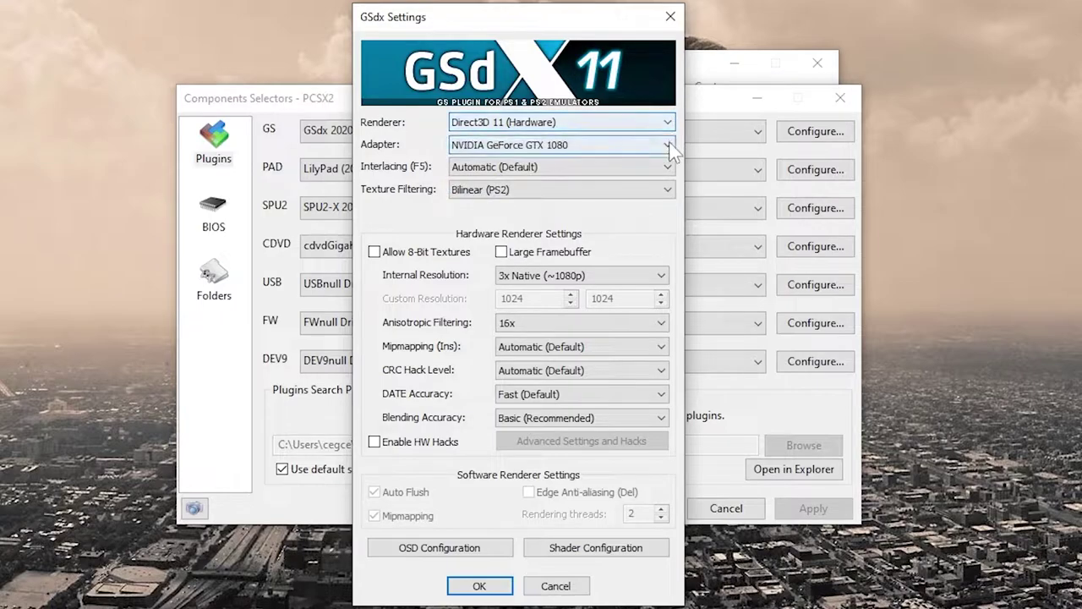
left_click(669, 144)
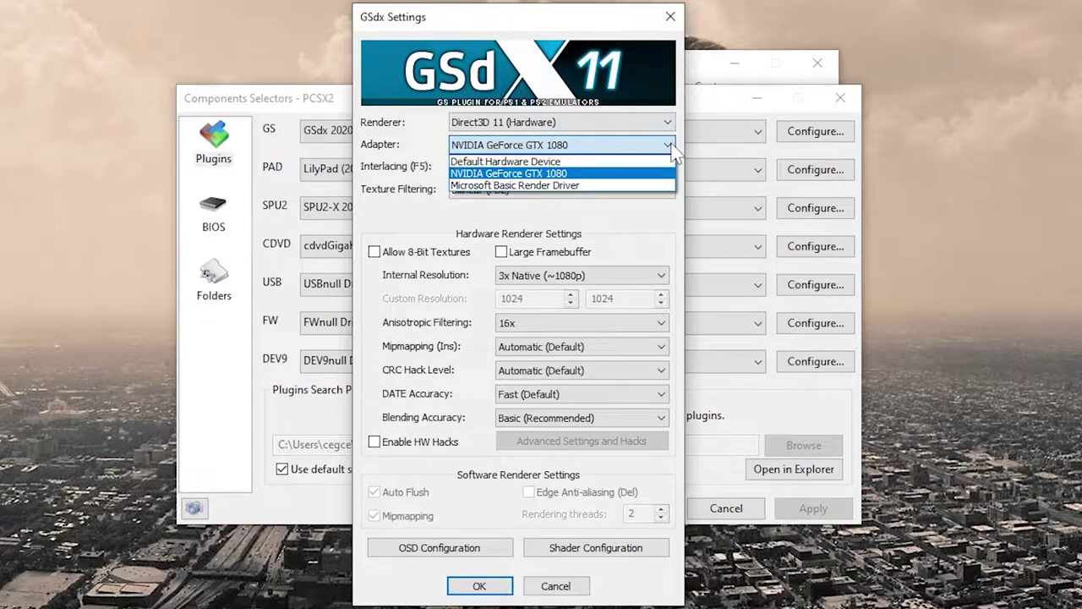
left_click(672, 146)
left_click(669, 167)
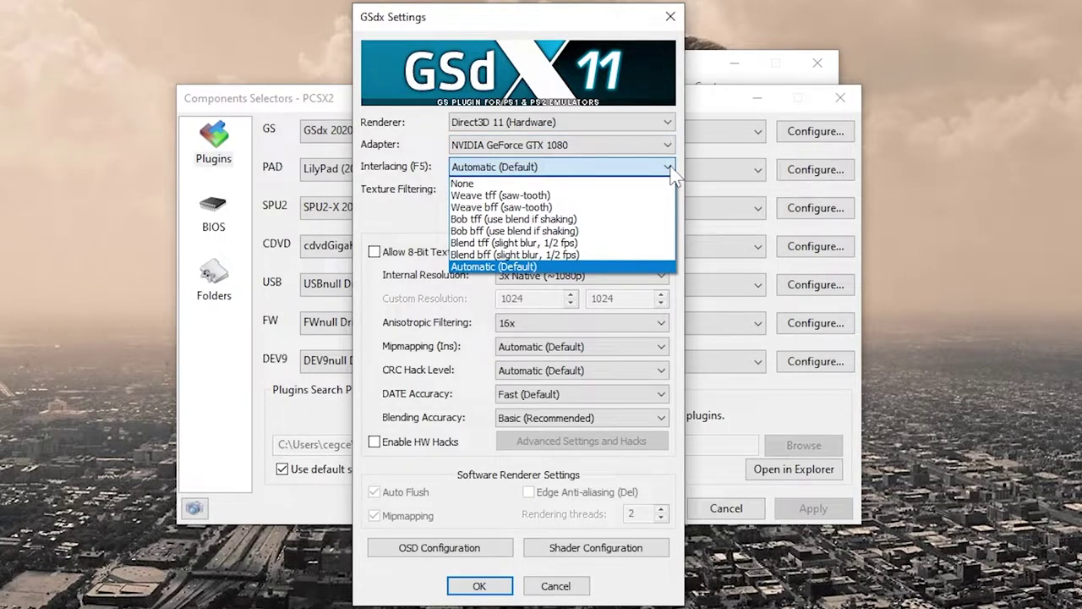
left_click(670, 167)
left_click(671, 189)
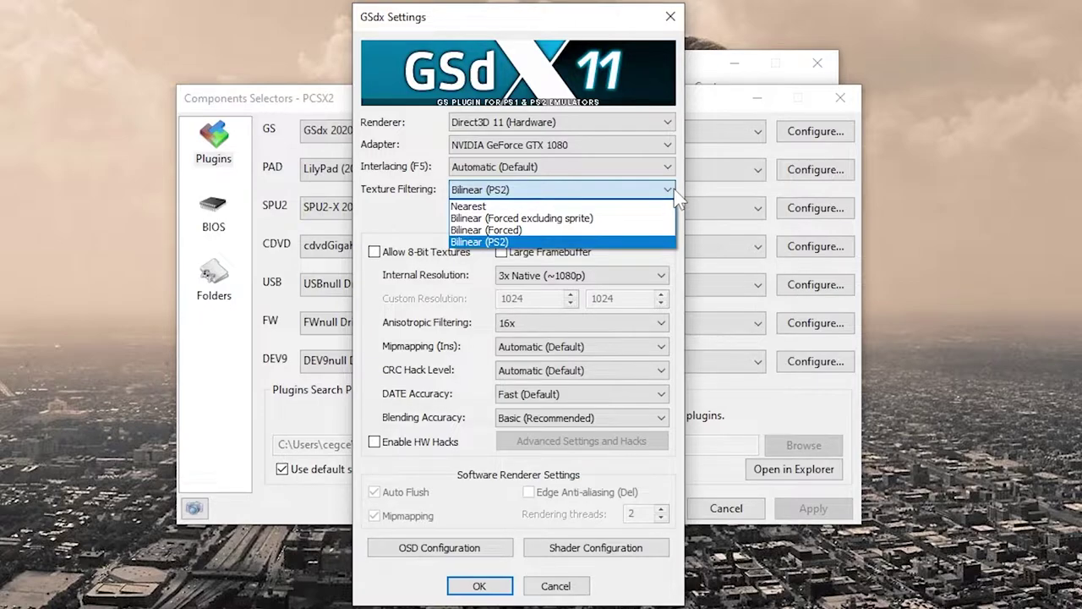
left_click(674, 190)
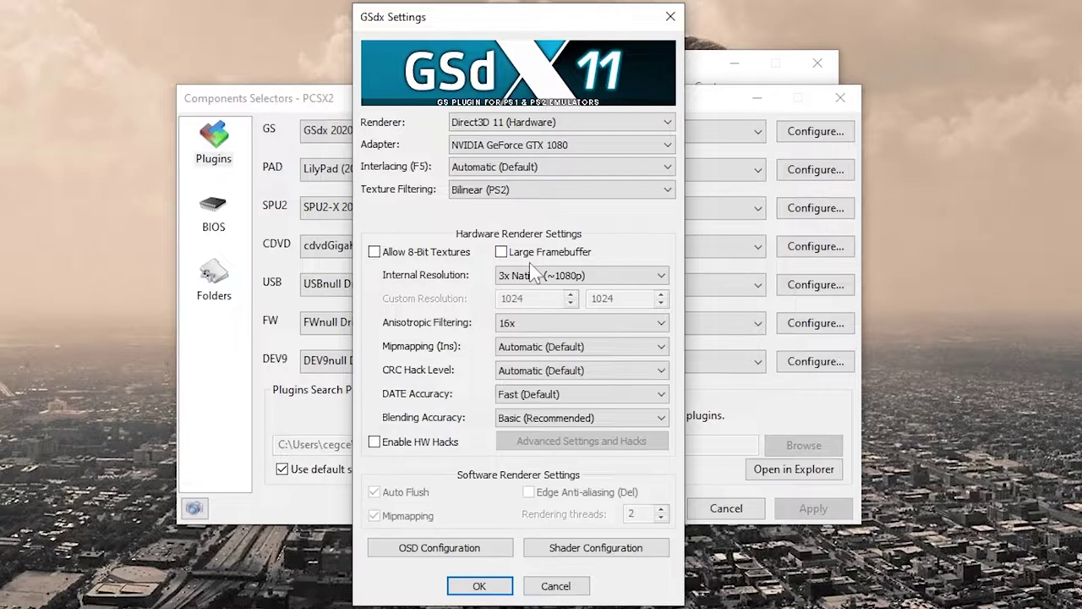
left_click(662, 279)
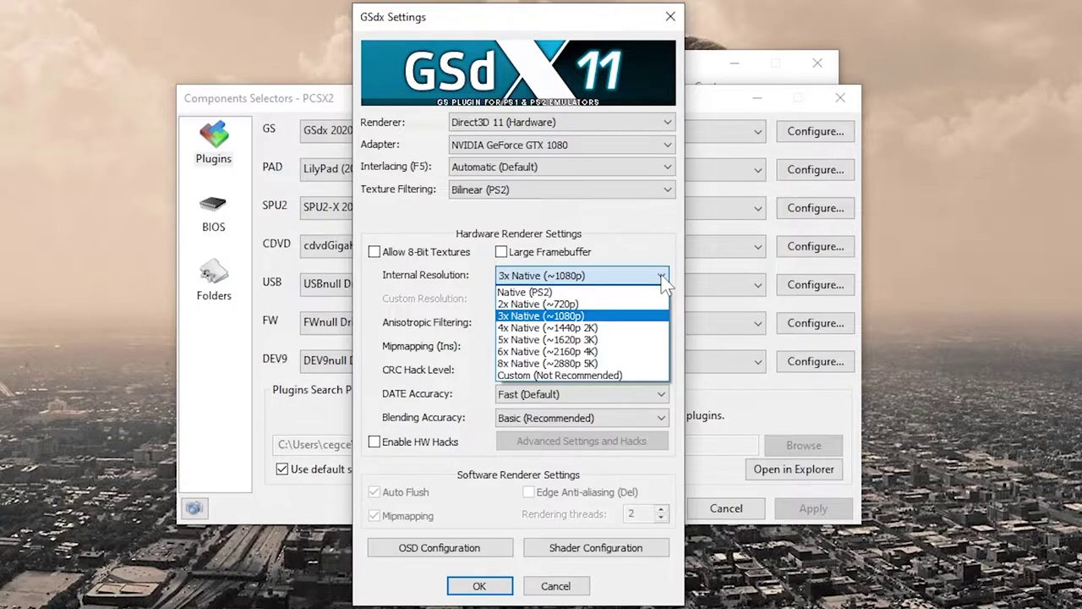
left_click(664, 279)
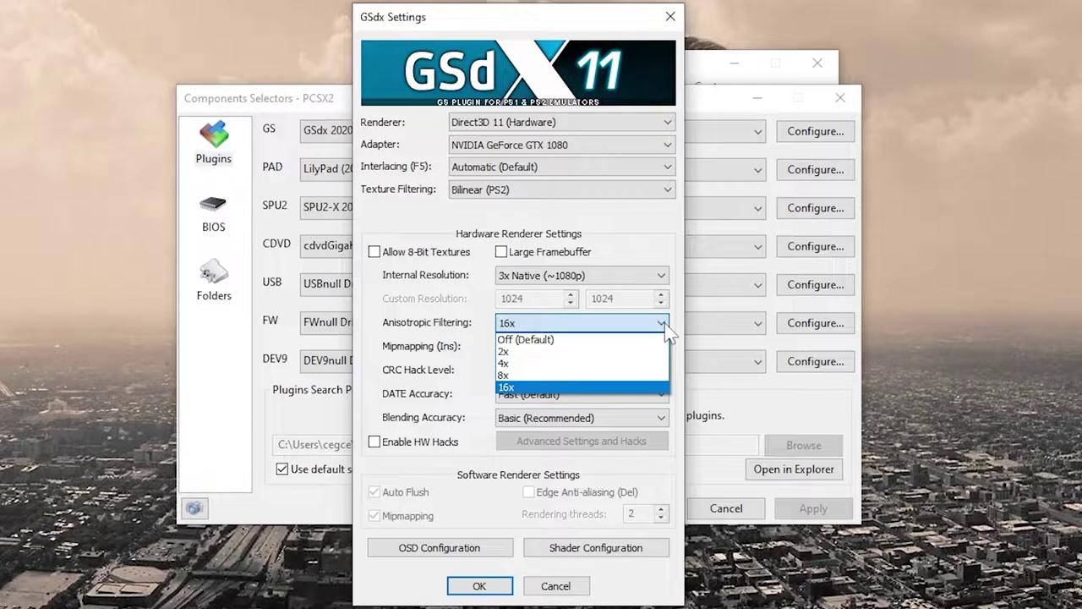
left_click(665, 325)
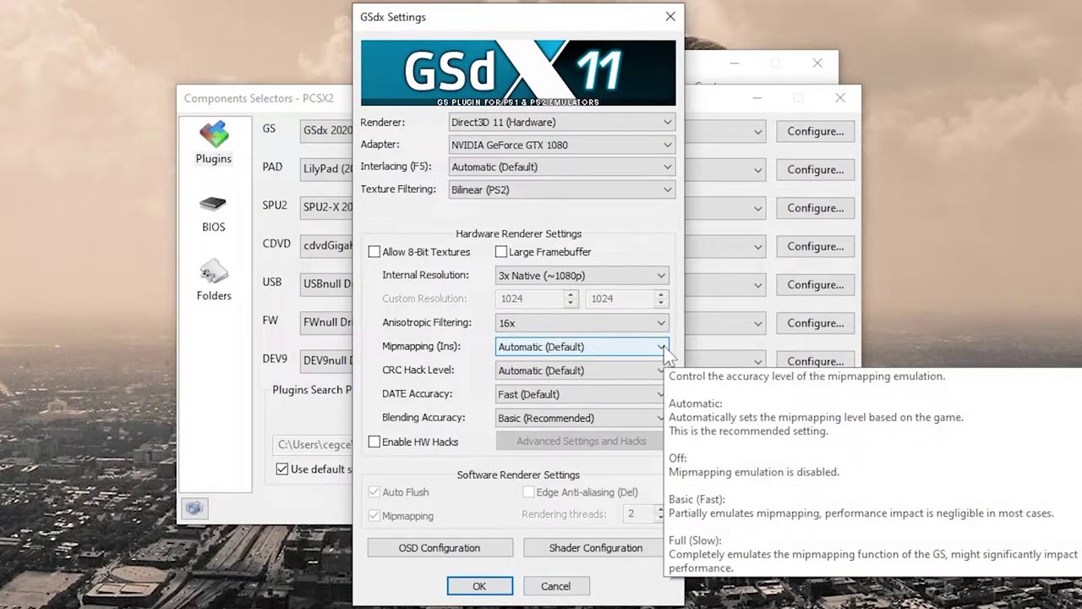
left_click(664, 349)
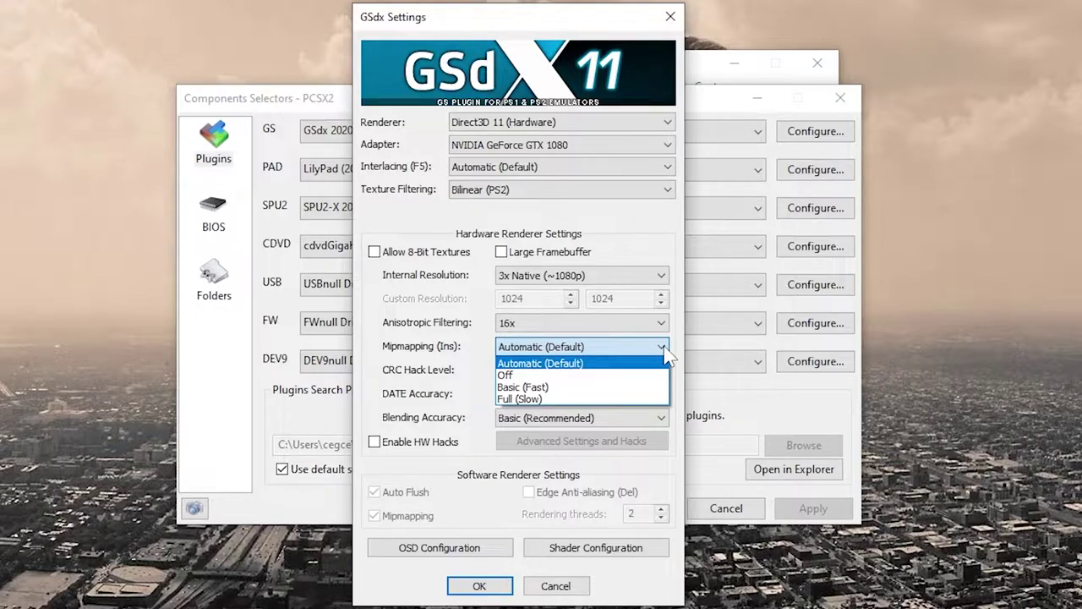
left_click(666, 353)
mouse_move(667, 376)
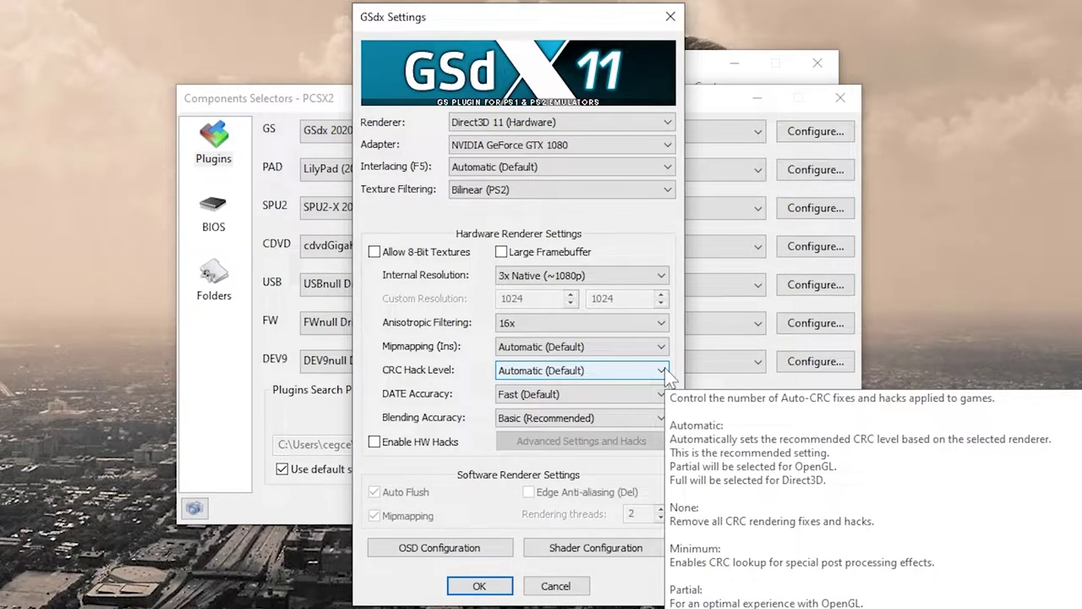
left_click(662, 370)
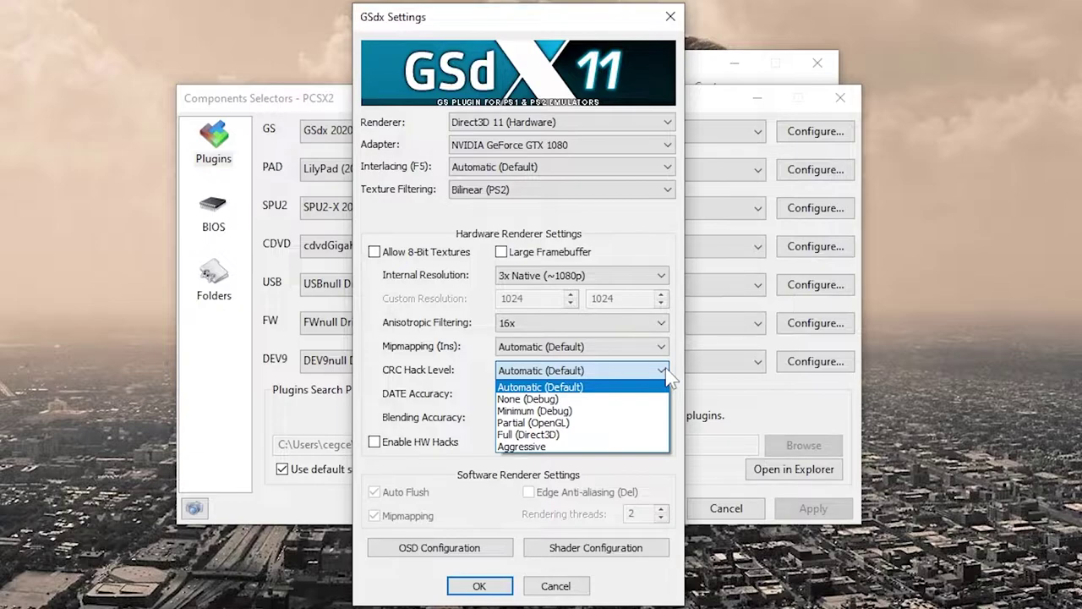
left_click(665, 376)
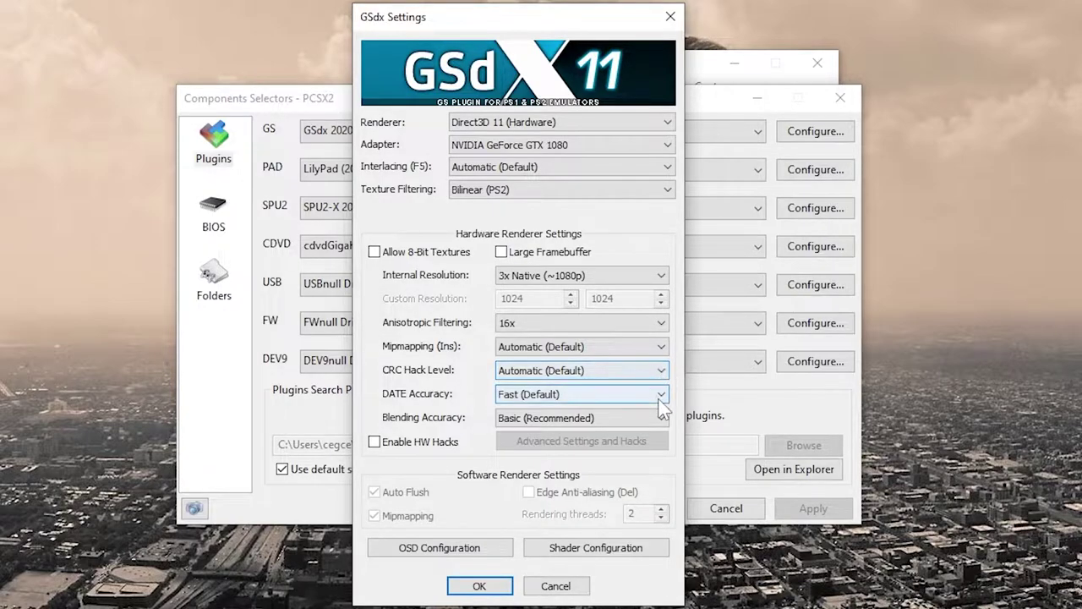
mouse_move(663, 406)
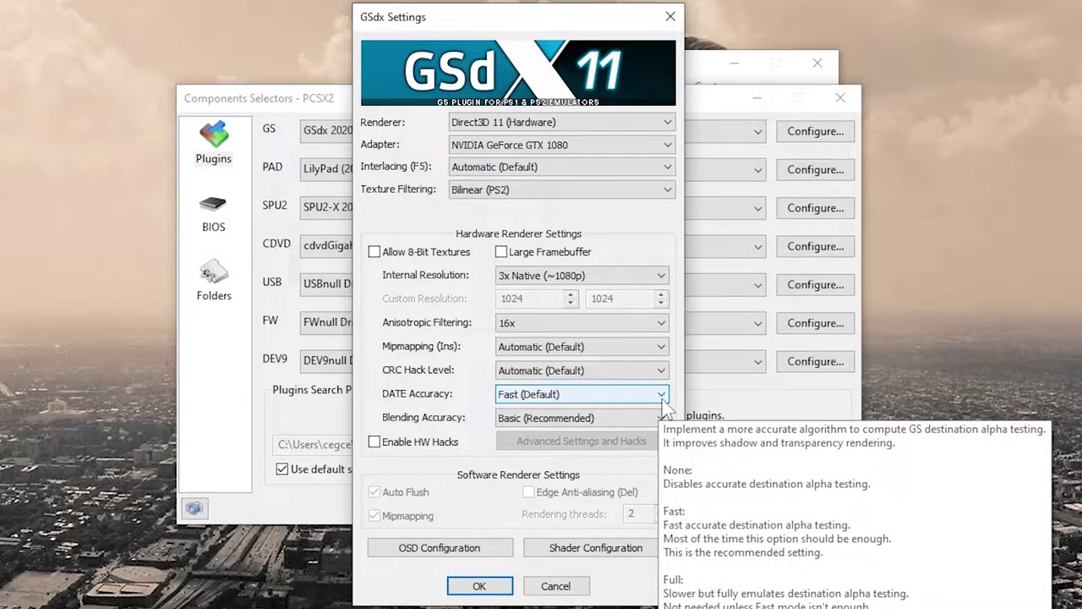
left_click(662, 401)
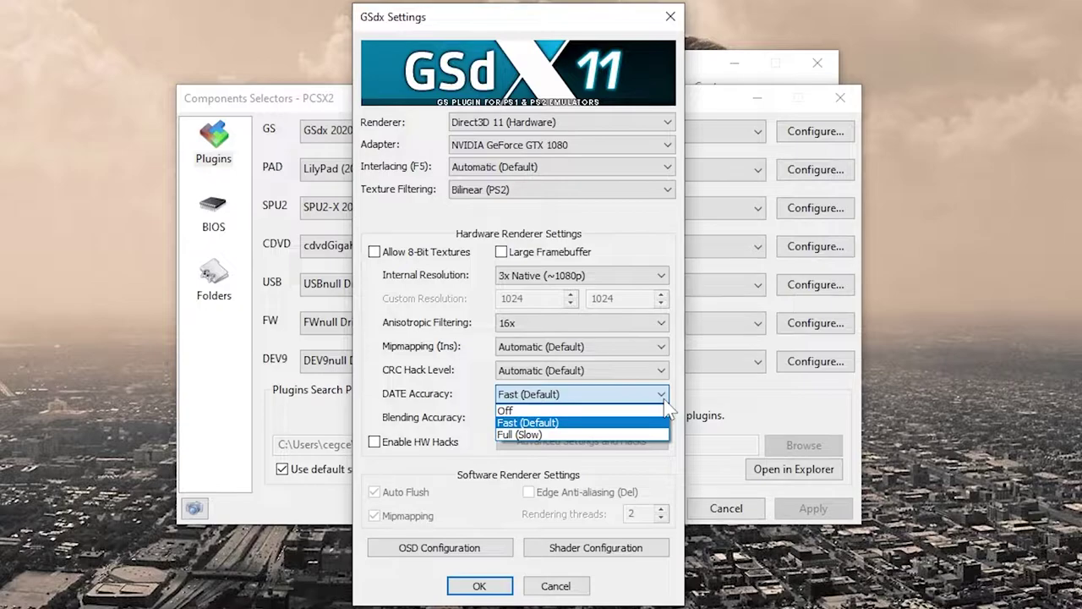
left_click(667, 409)
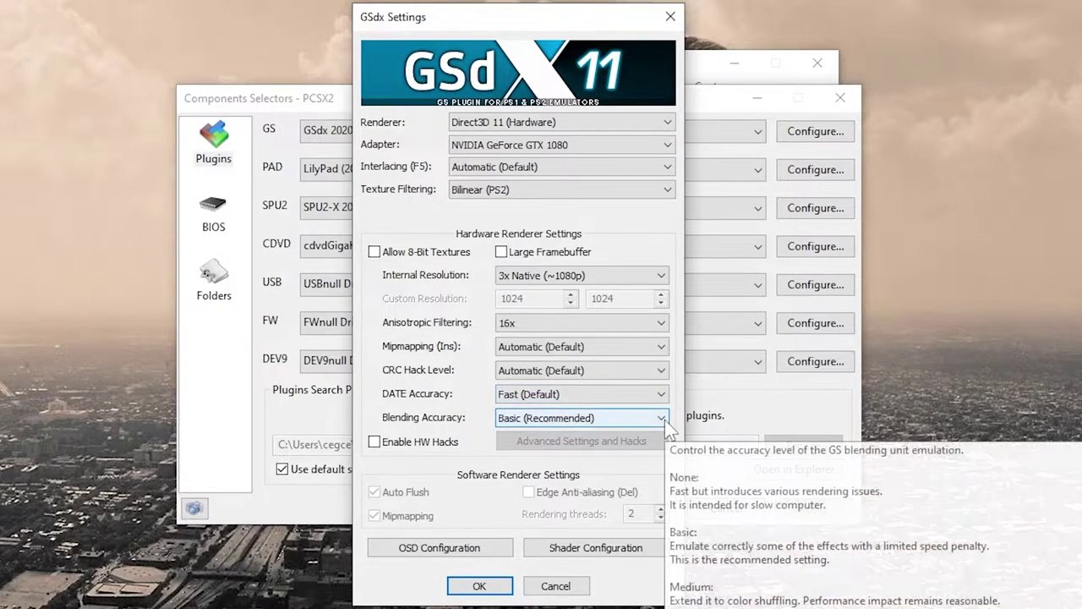
left_click(662, 419)
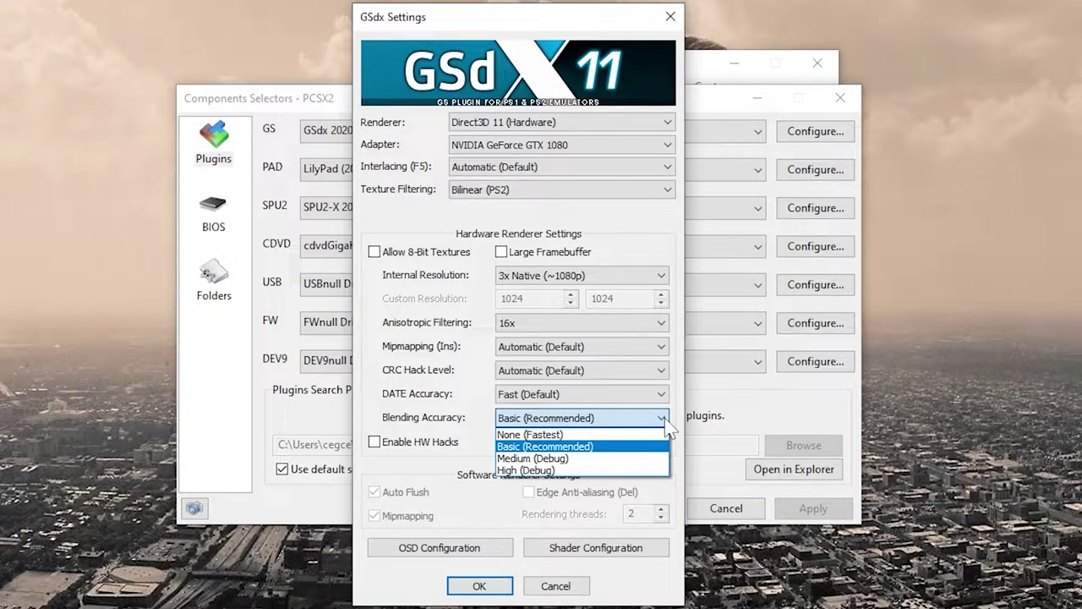
left_click(664, 418)
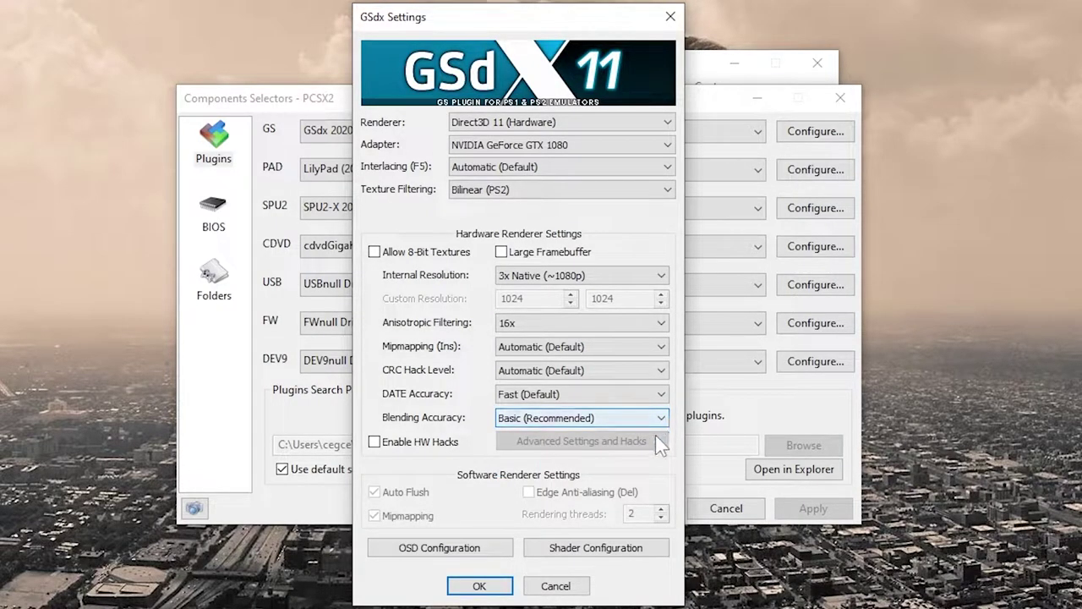
left_click(374, 442)
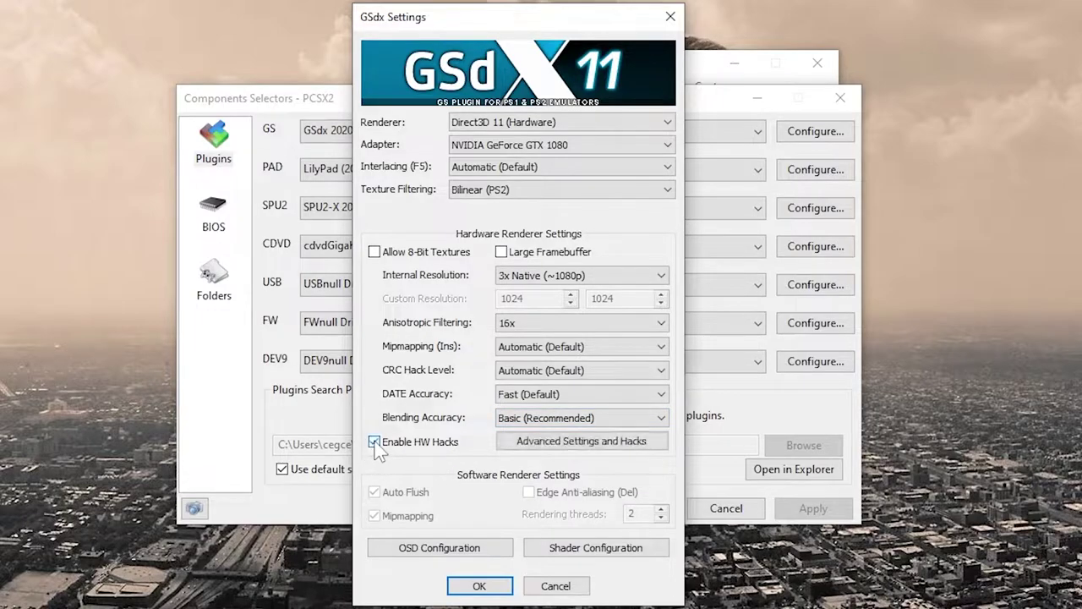
left_click(632, 441)
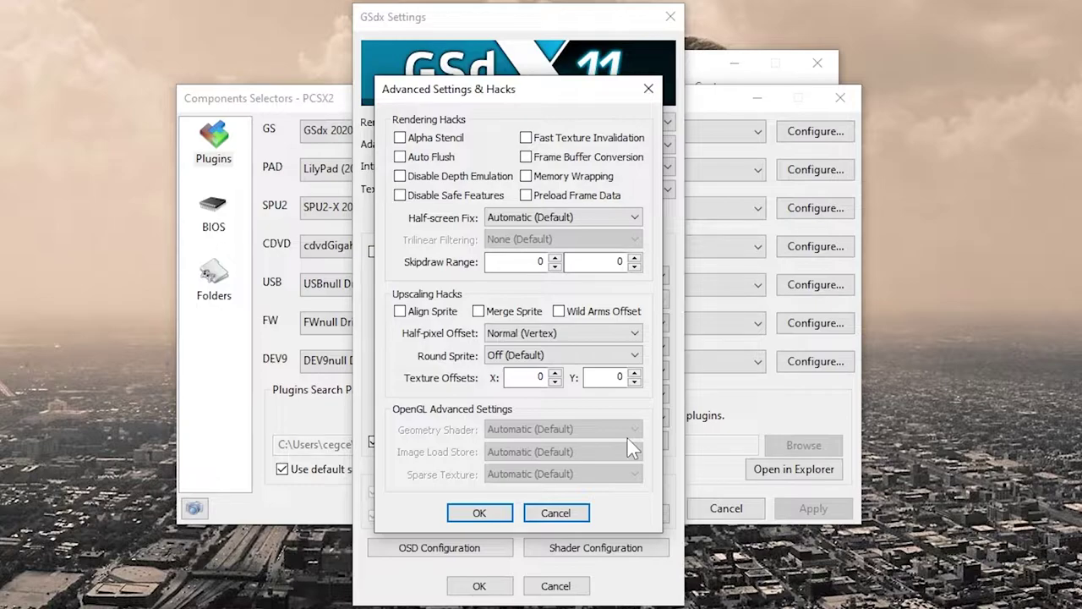
left_click(555, 513)
left_click(383, 443)
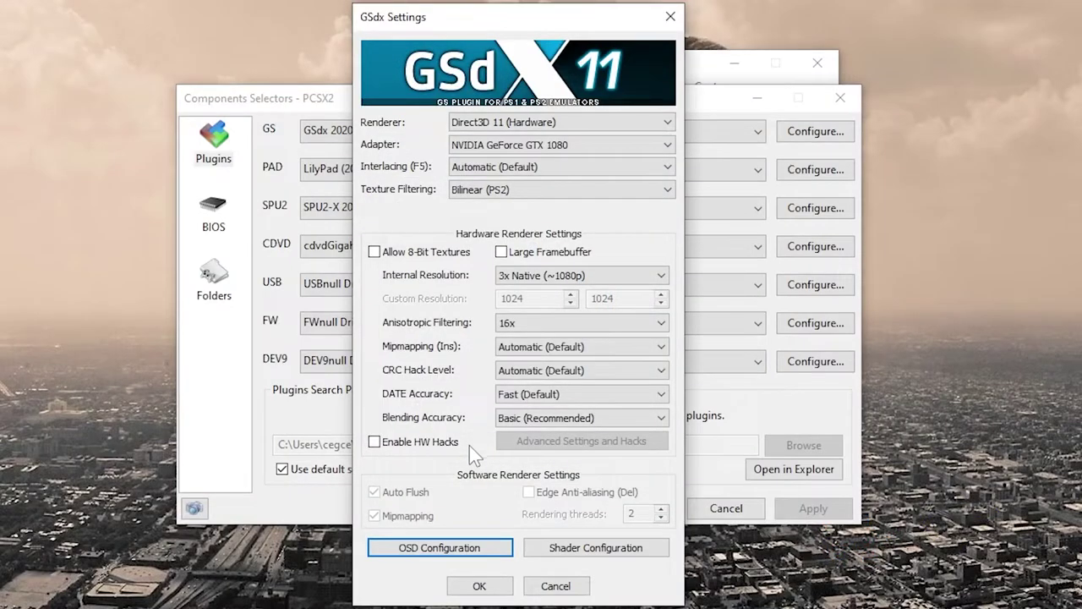
left_click(600, 550)
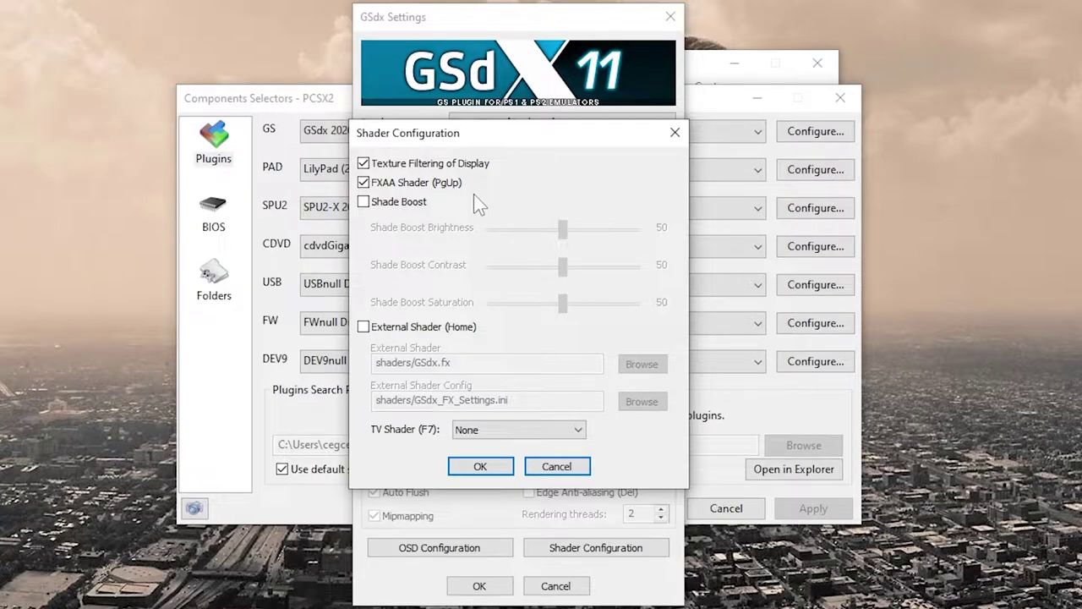
left_click(364, 202)
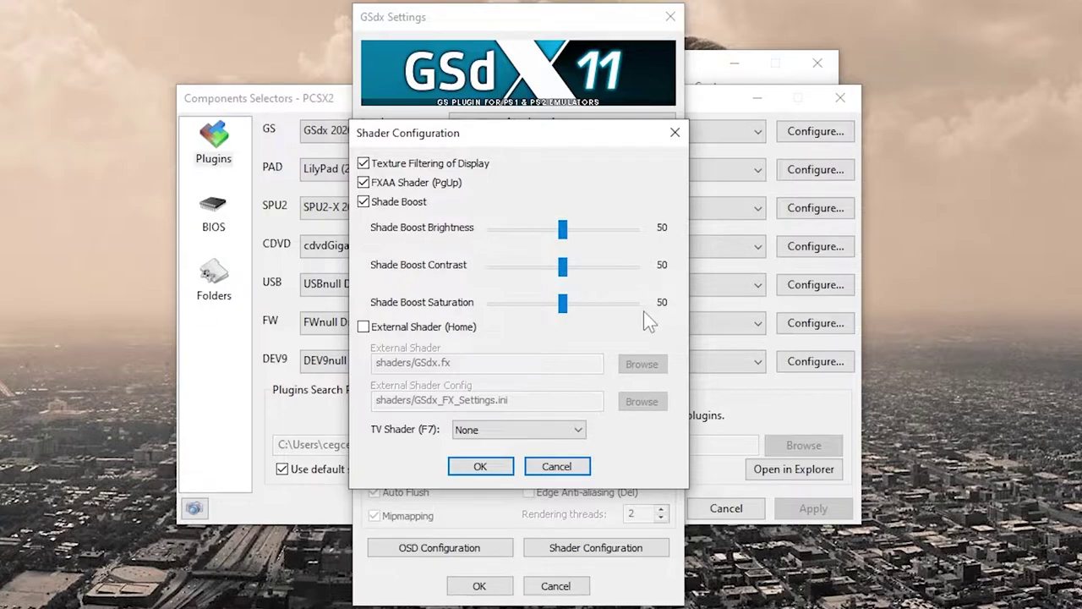
left_click(363, 203)
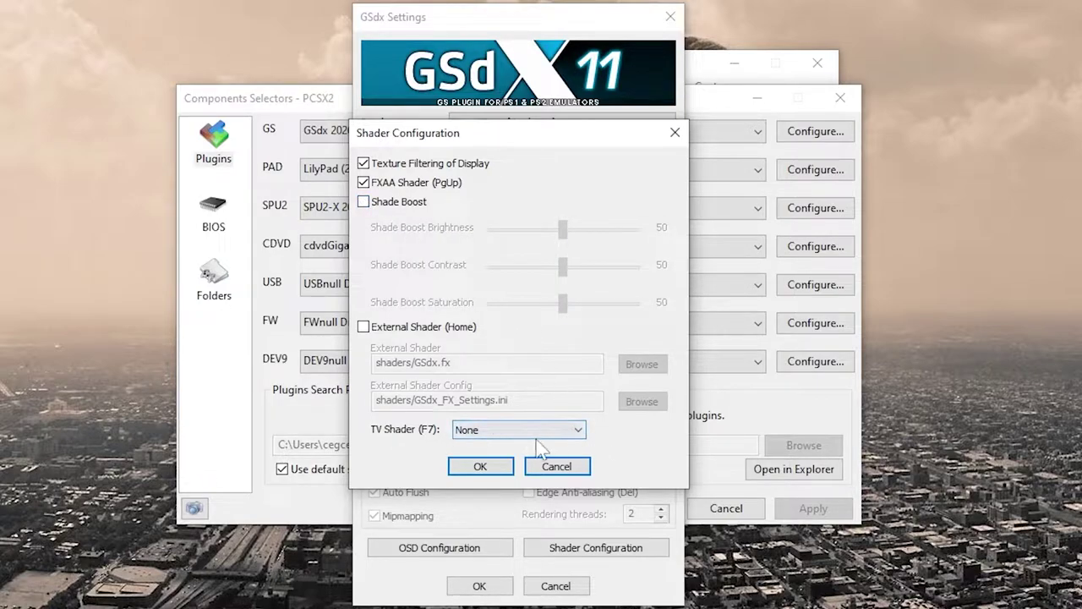
left_click(580, 429)
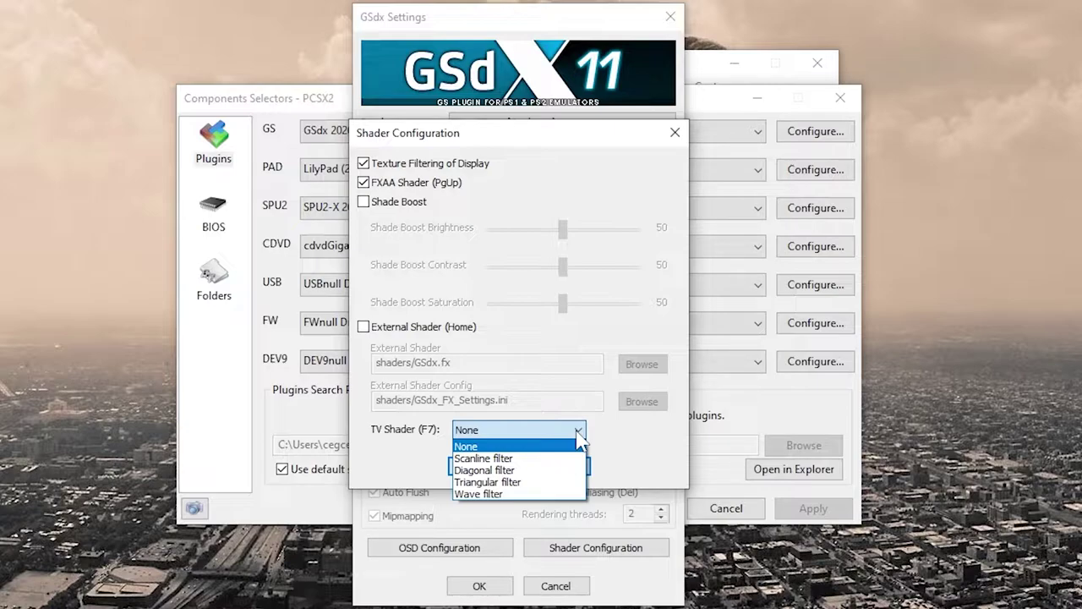
left_click(579, 435)
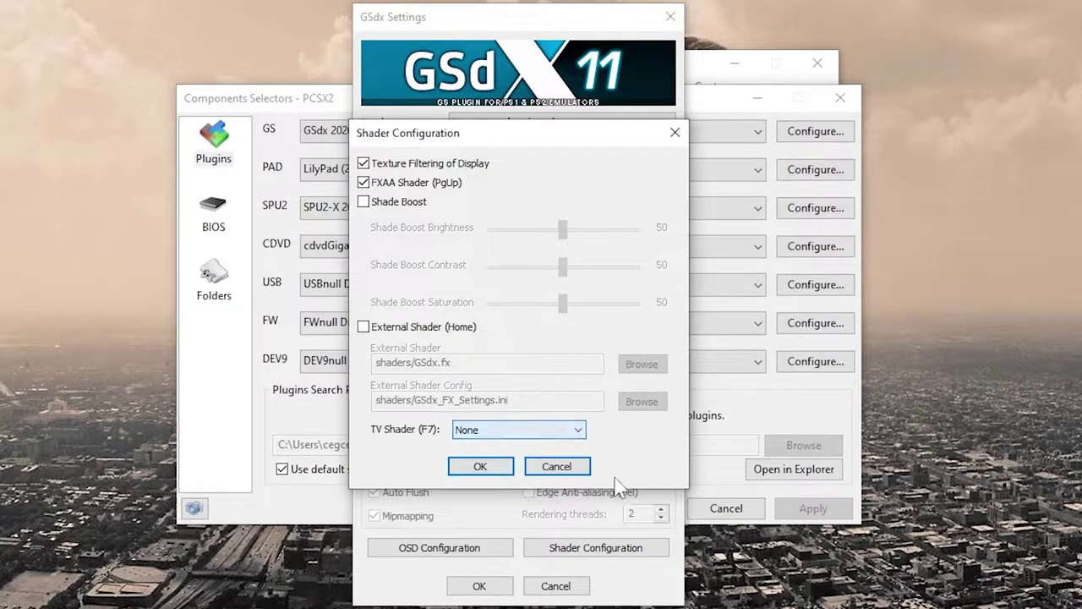
left_click(480, 468)
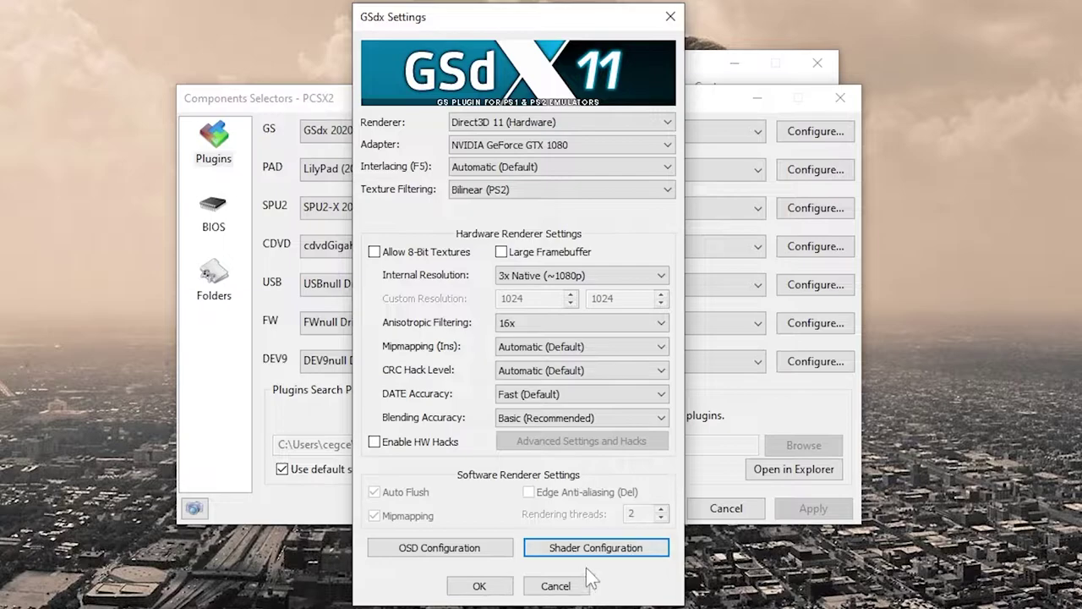
left_click(479, 586)
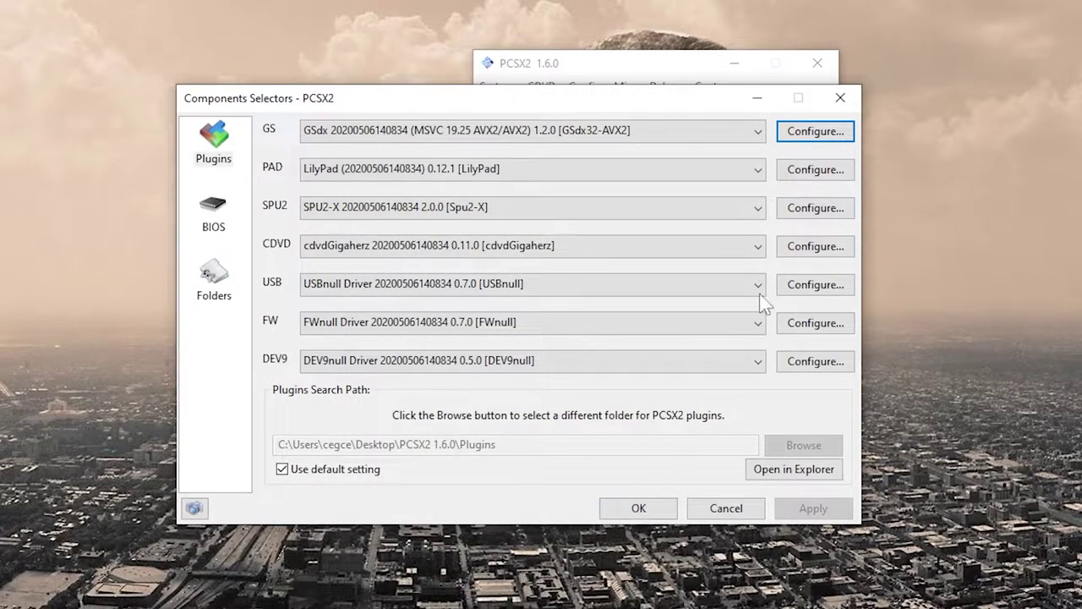
- Open SPU2-X settings, keeping 4 - Catmull-Rom interpolation and 1 - XAudio 2 module
left_click(816, 209)
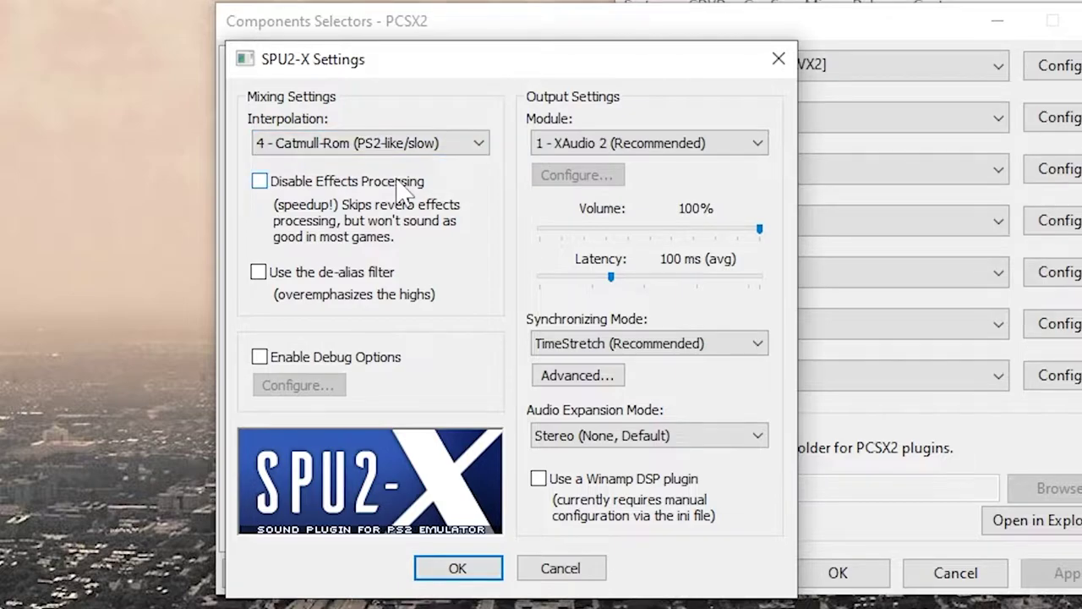
left_click(488, 148)
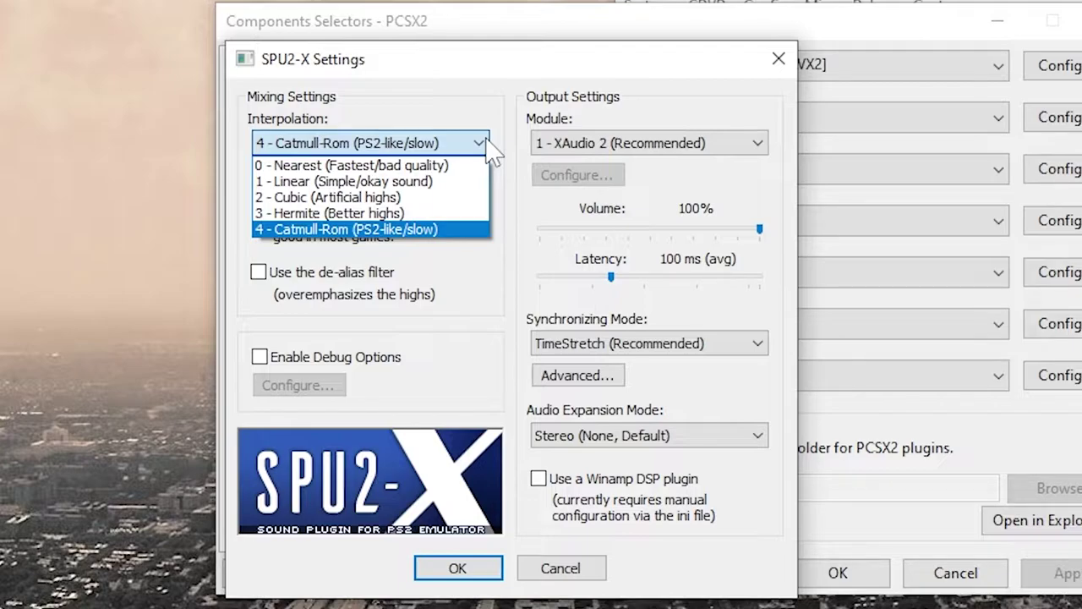
left_click(504, 264)
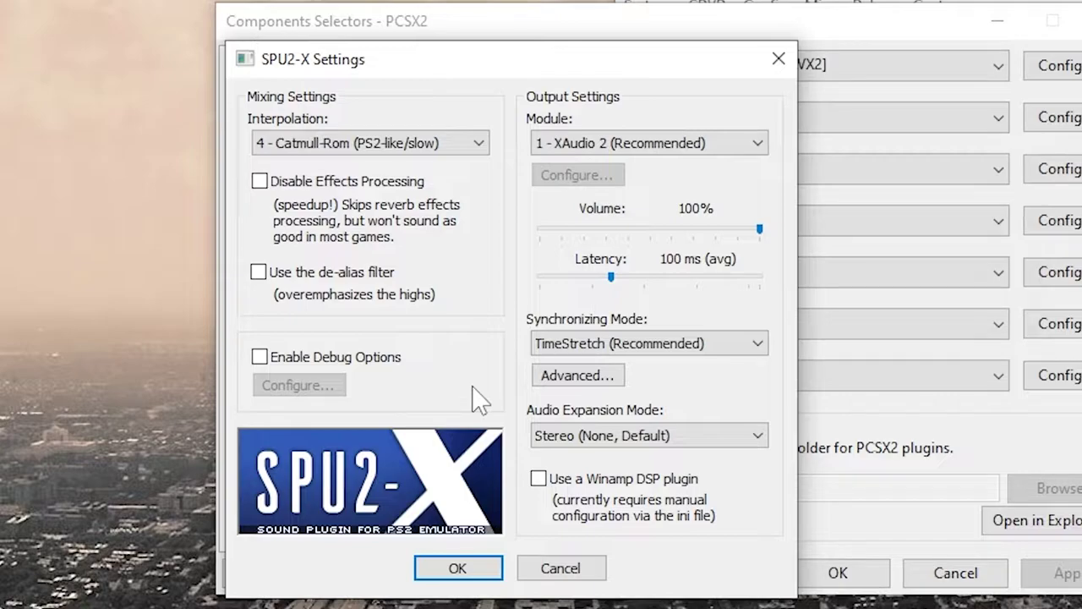
left_click(758, 145)
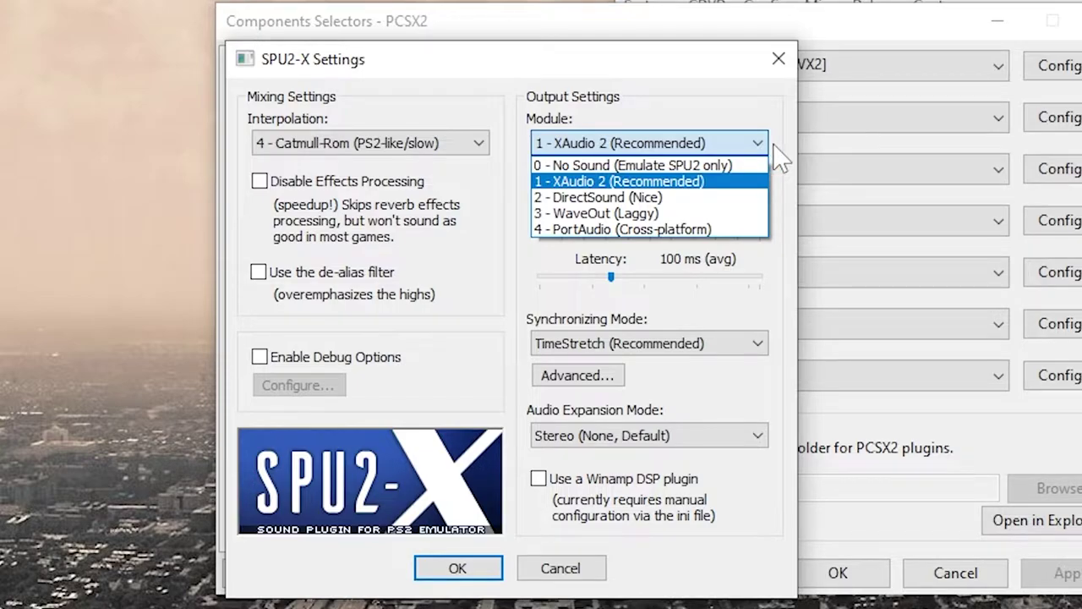
left_click(772, 143)
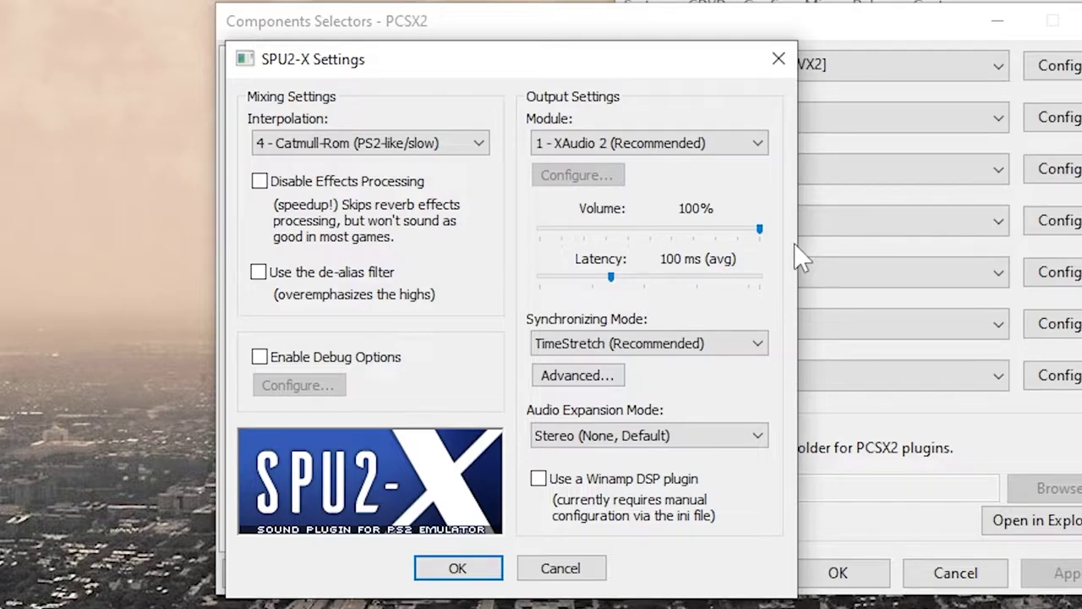
- Keep TimeStretch synchronizing and Stereo audio expansion, then close SPU2-X Settings with OK
left_click(758, 345)
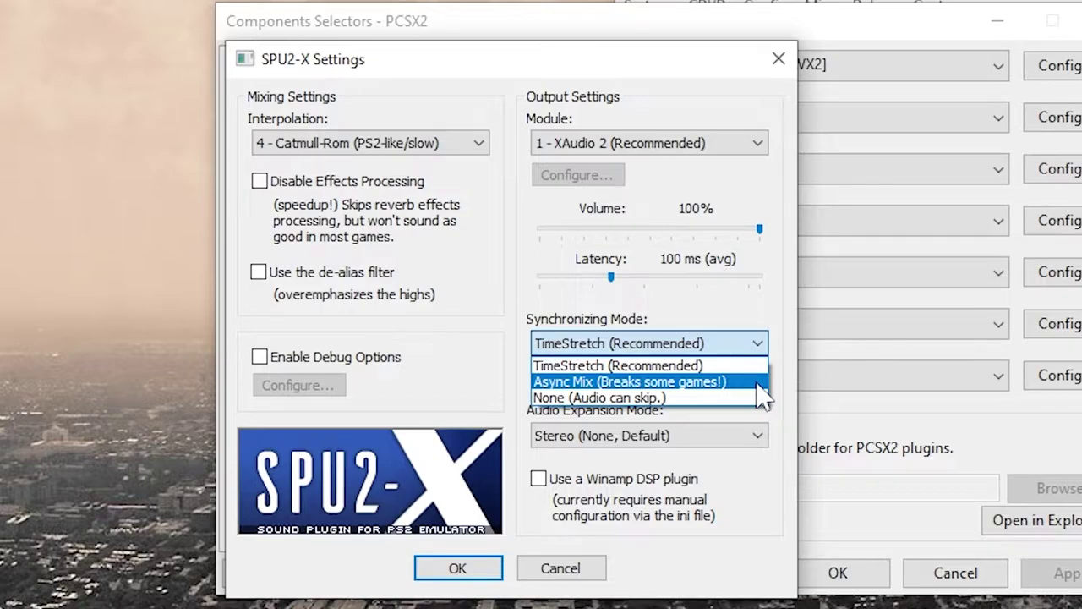
left_click(786, 372)
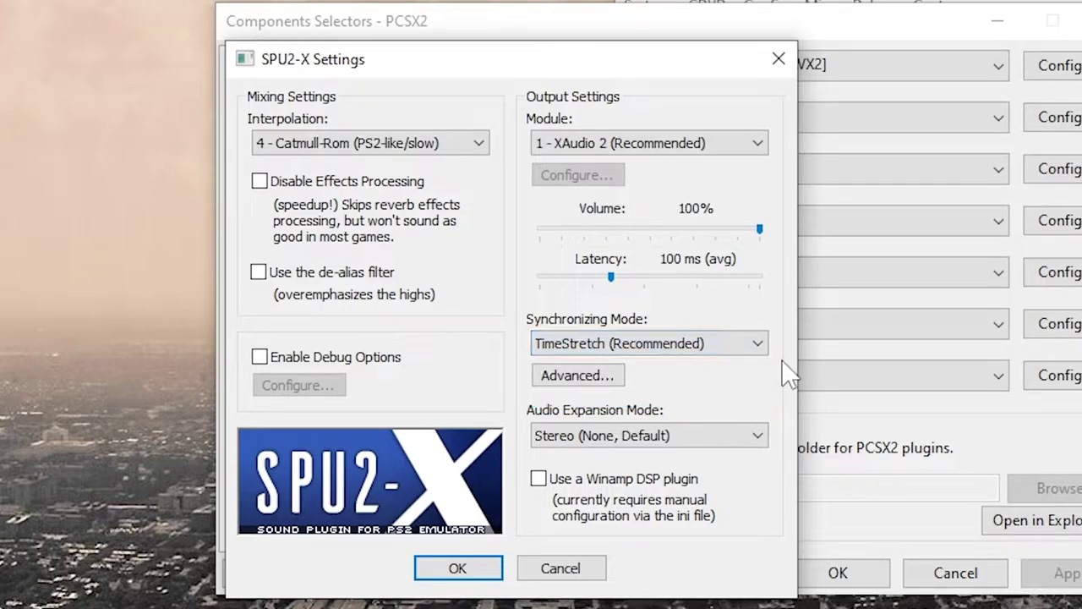
left_click(755, 443)
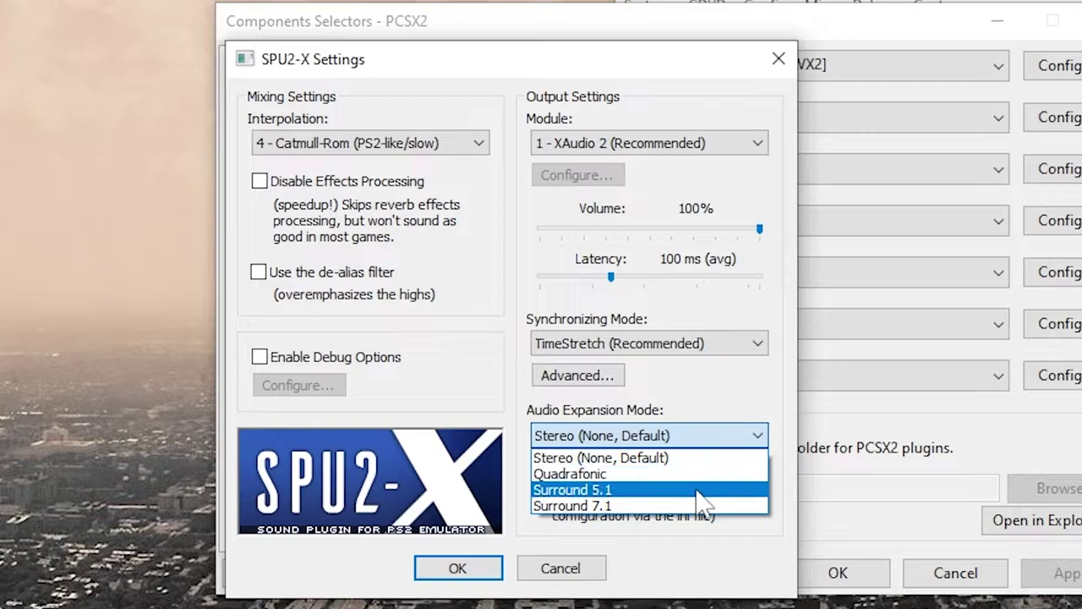
left_click(713, 546)
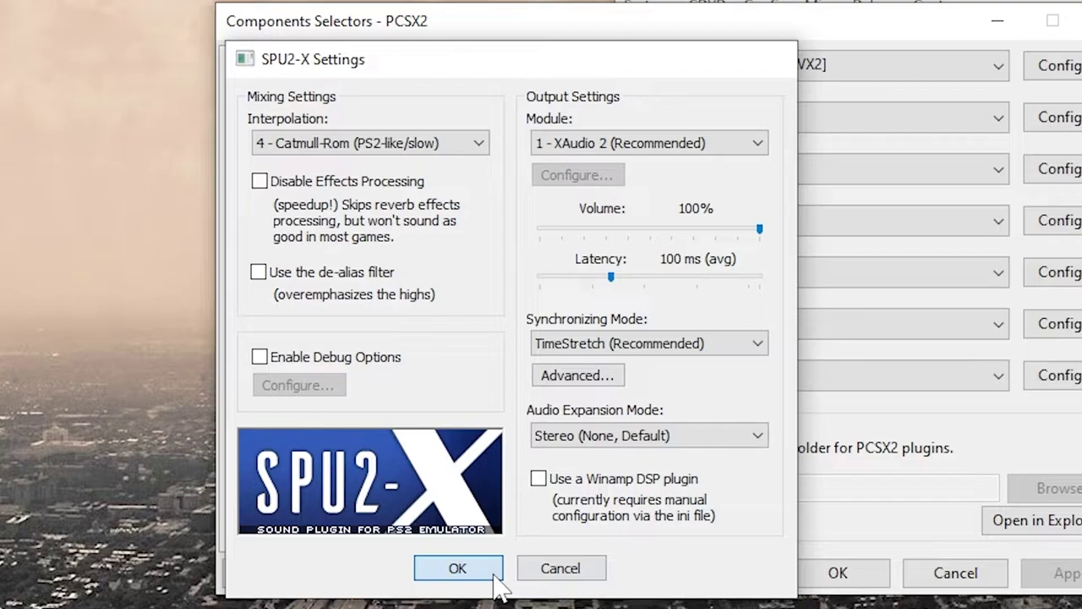
left_click(457, 568)
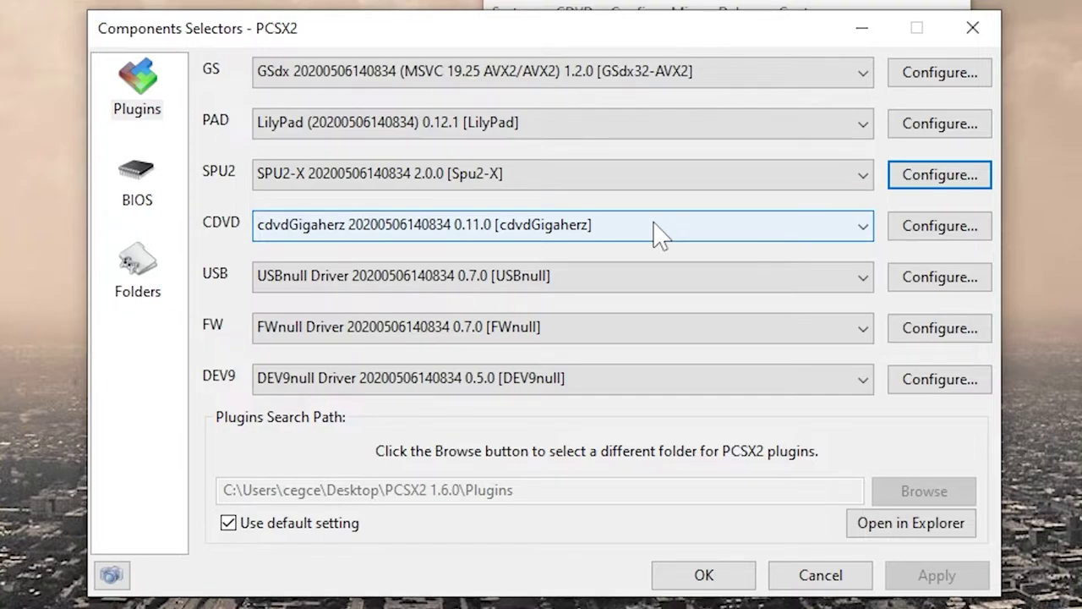
left_click(660, 233)
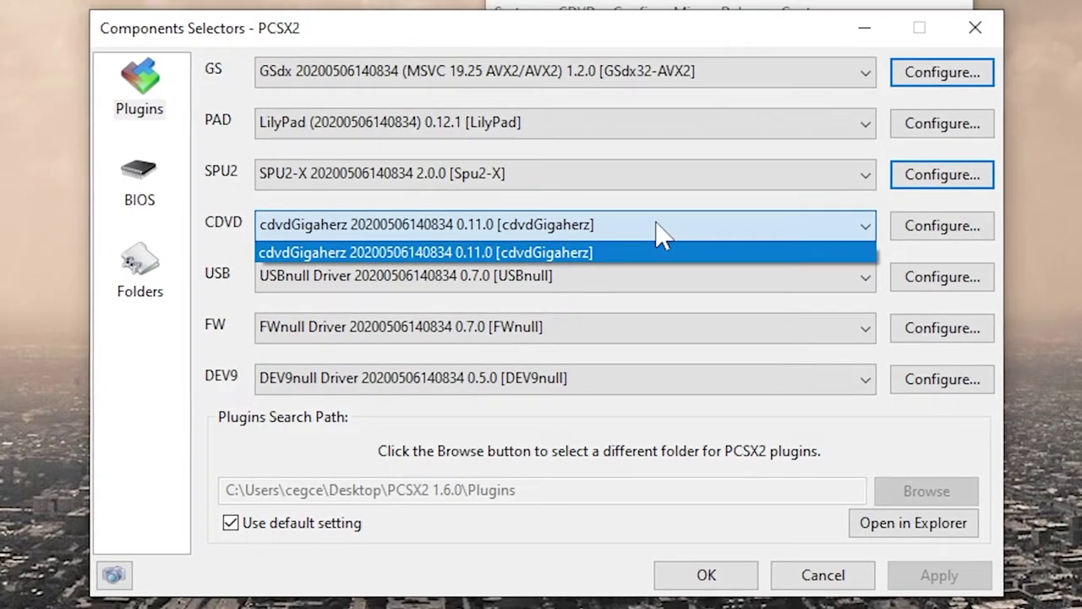
left_click(660, 233)
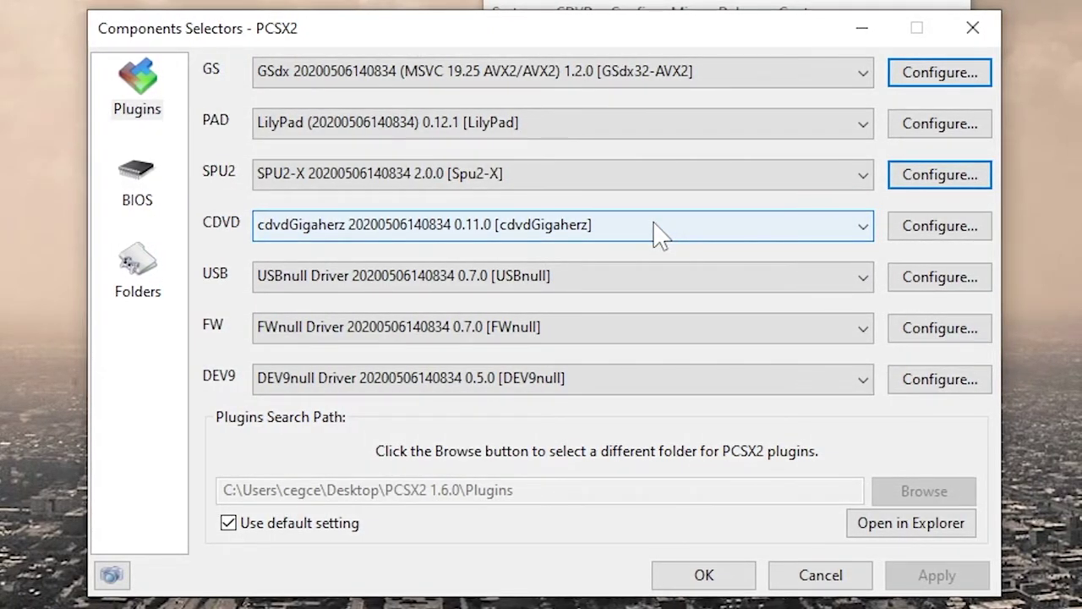
left_click(651, 288)
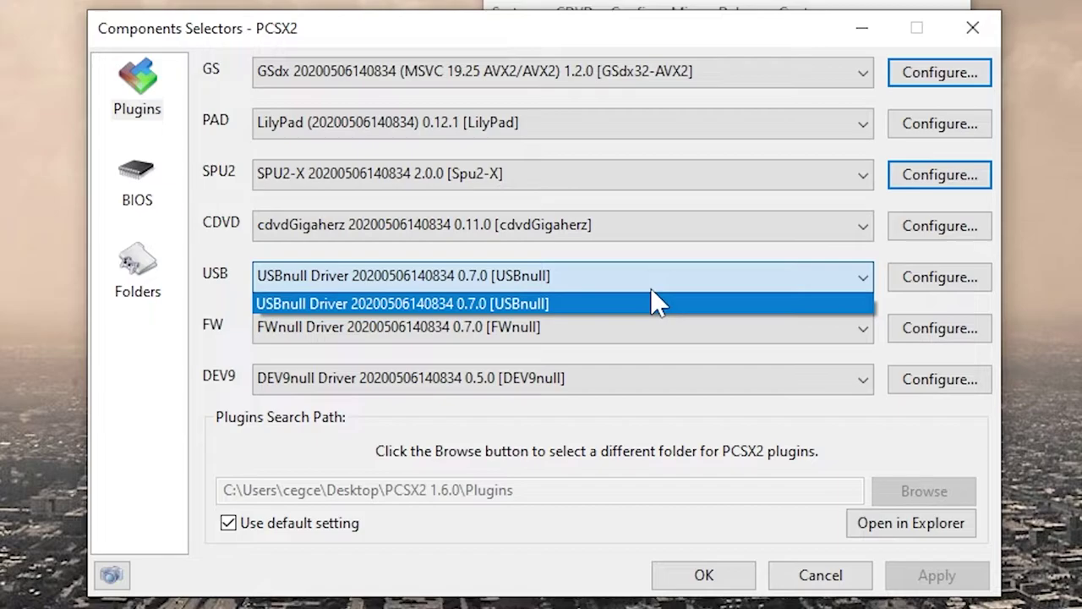
left_click(650, 302)
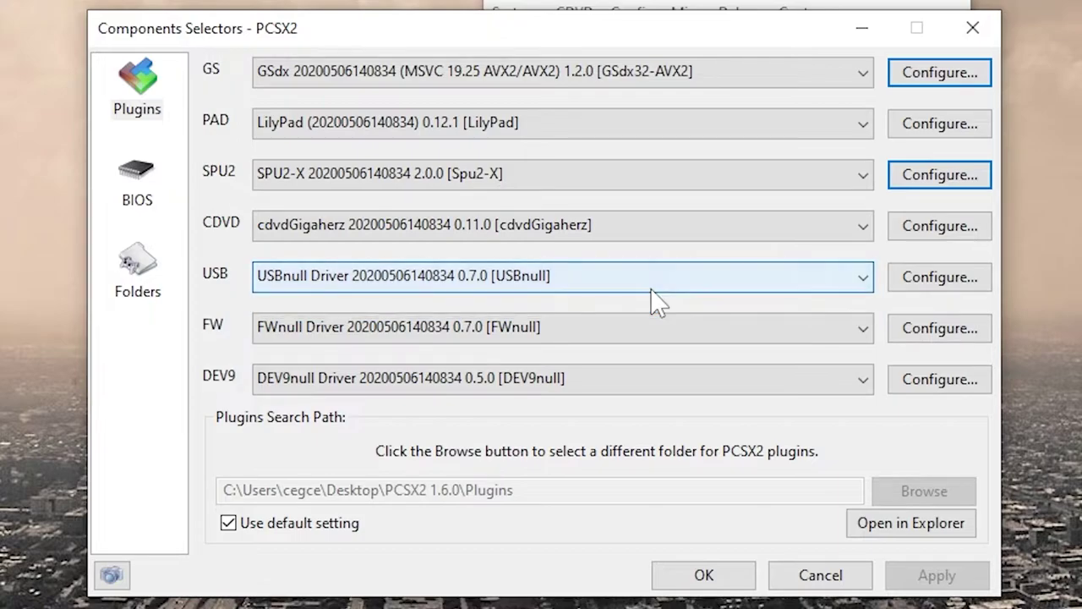
left_click(644, 335)
left_click(644, 334)
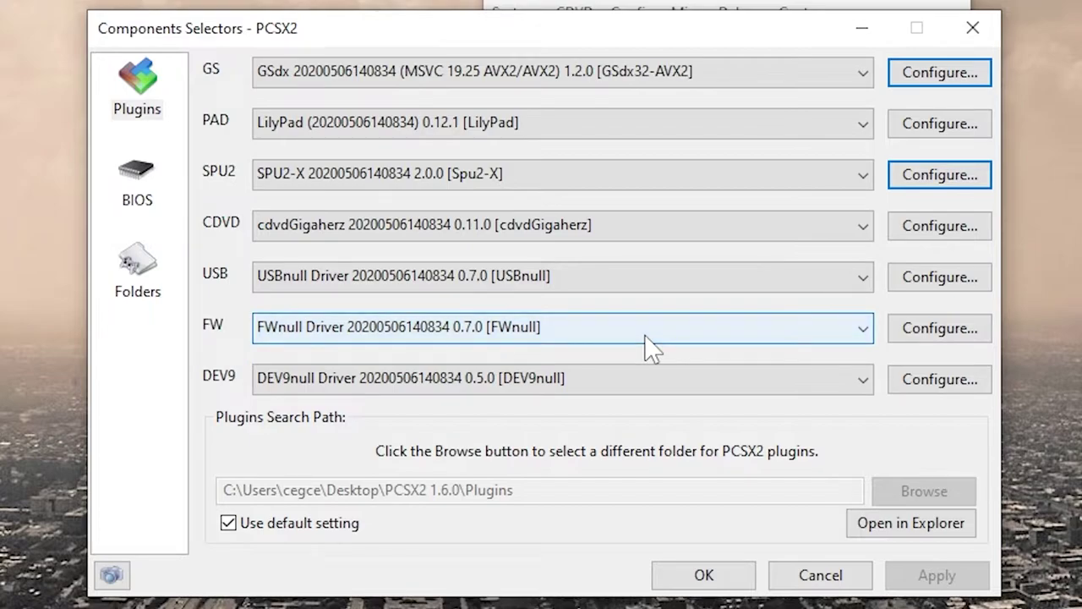
left_click(636, 391)
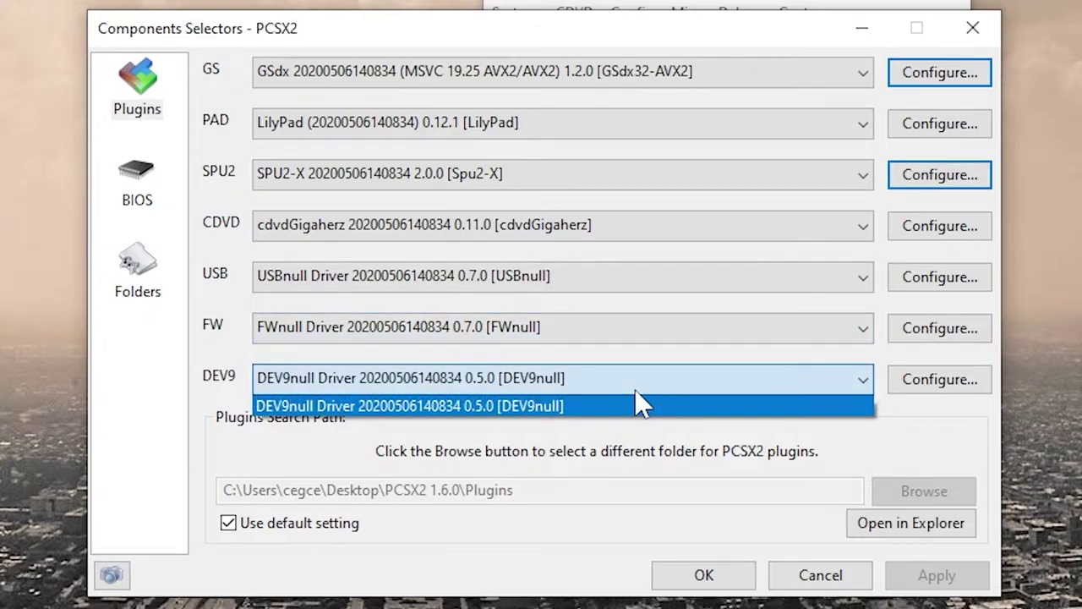
left_click(640, 404)
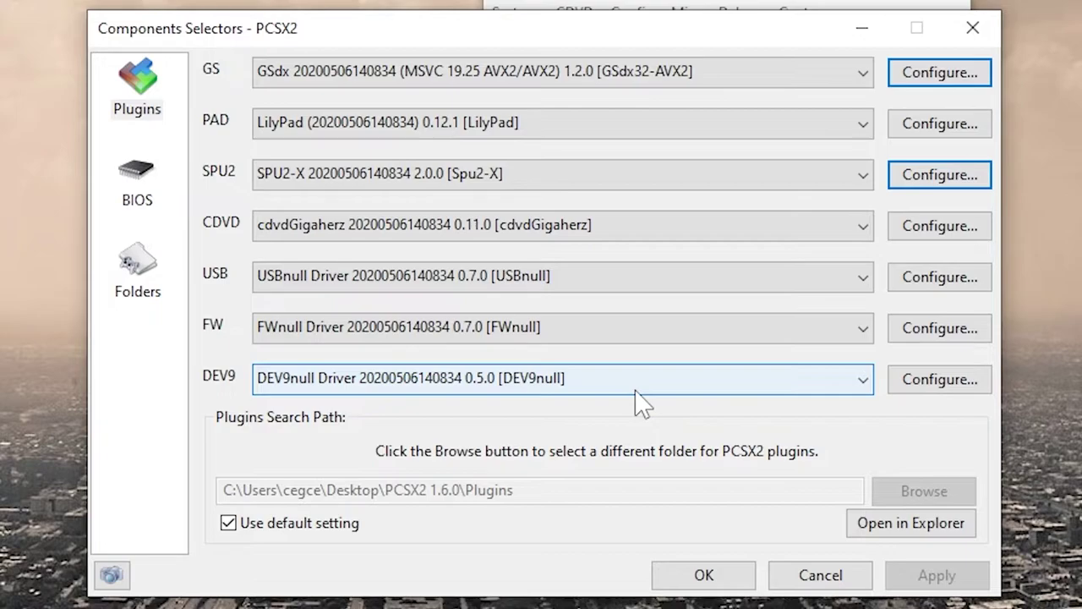
left_click(161, 184)
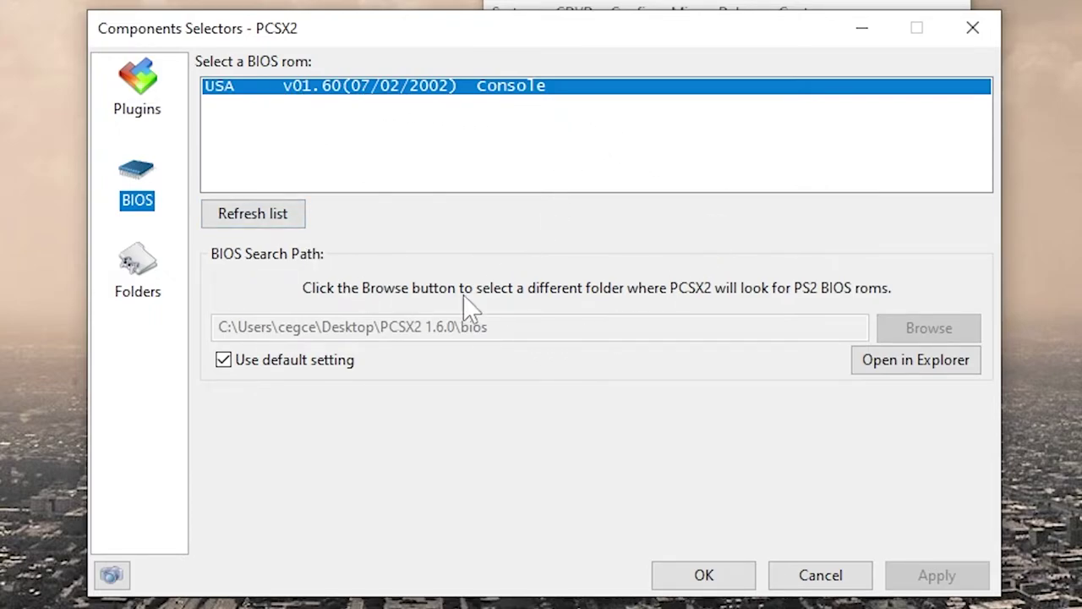
- View the Folders page, then confirm and close Components Selectors
left_click(149, 288)
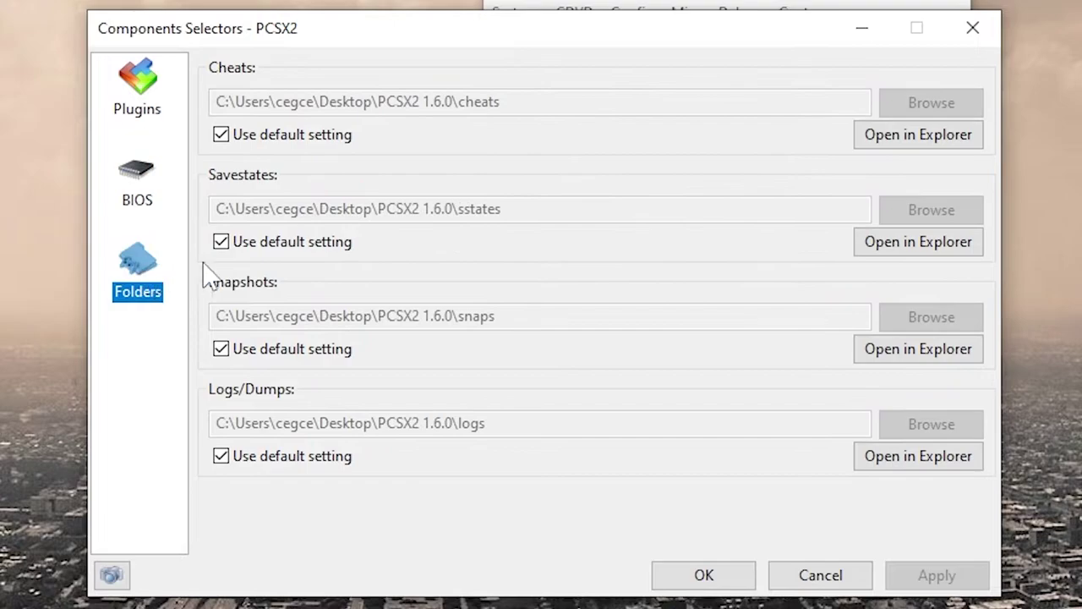
left_click(704, 575)
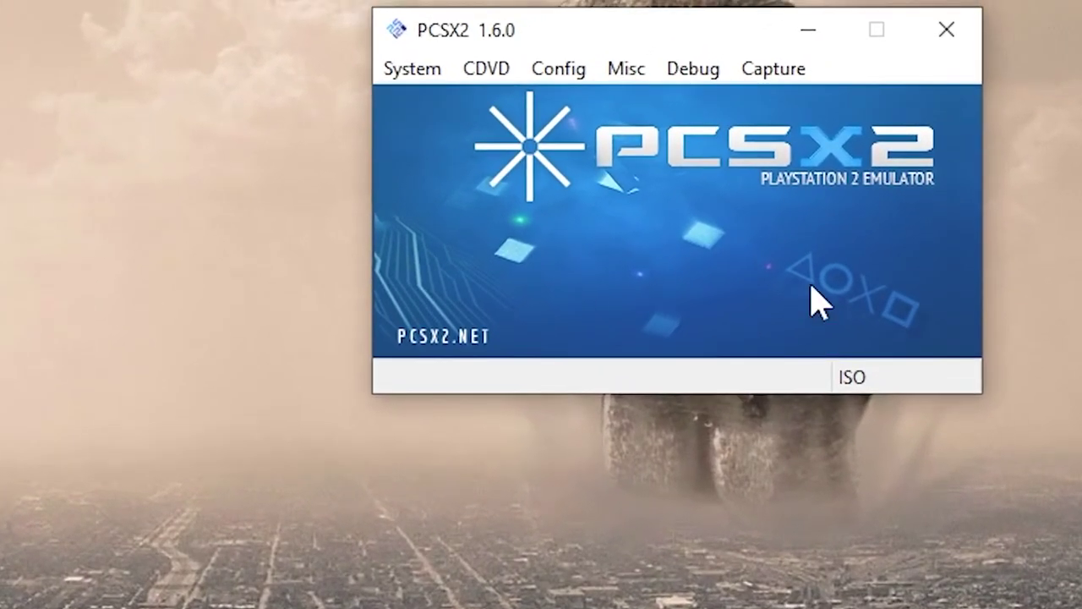
- Browse the Capture and Debug menus, view Misc > About, and close it
left_click(772, 72)
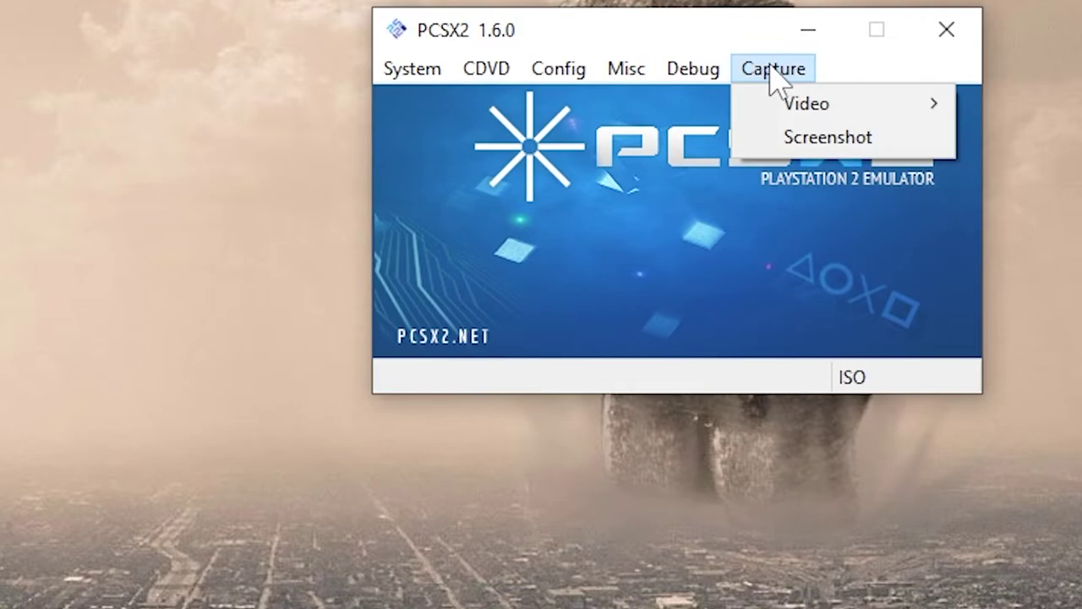
mouse_move(801, 105)
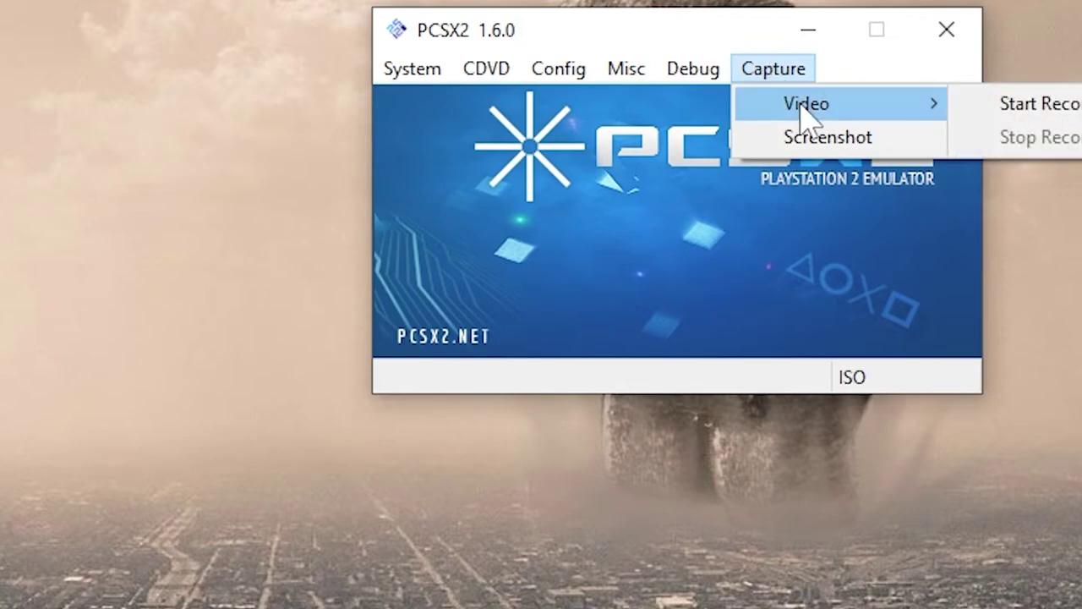
mouse_move(691, 74)
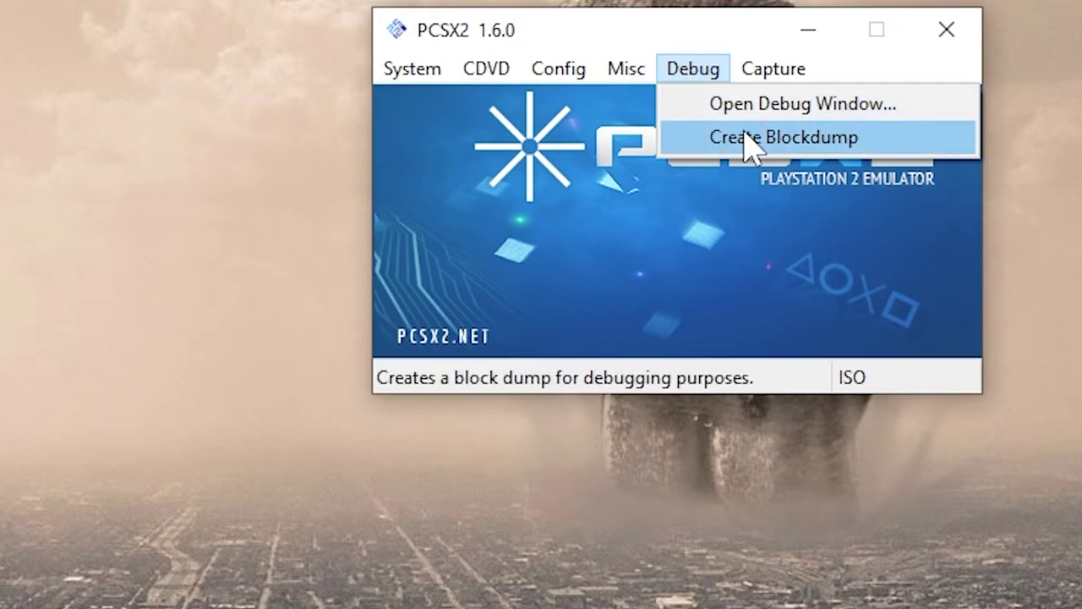
mouse_move(624, 75)
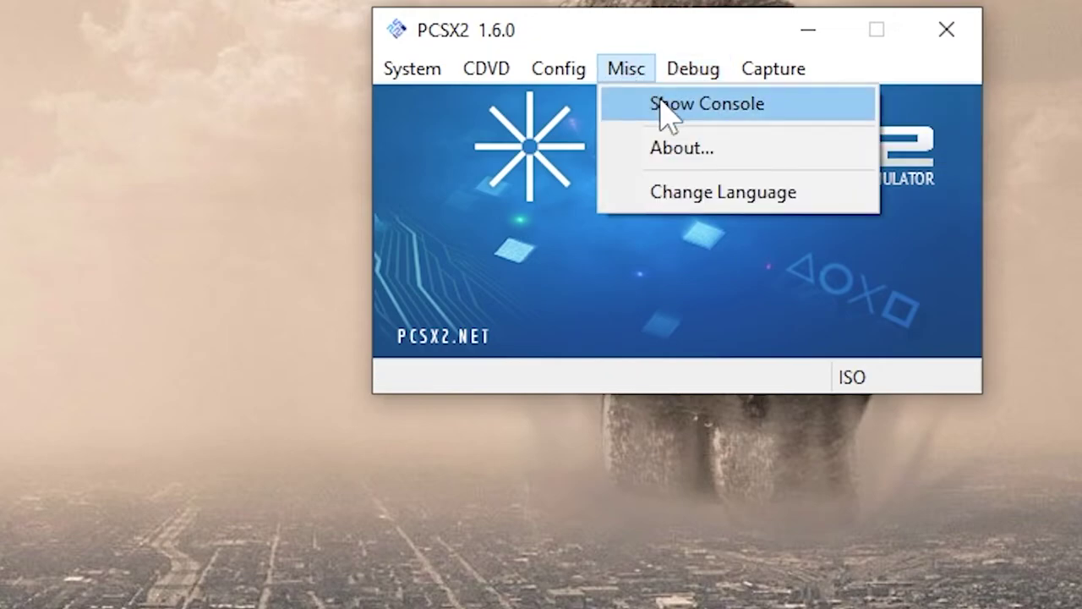
left_click(682, 149)
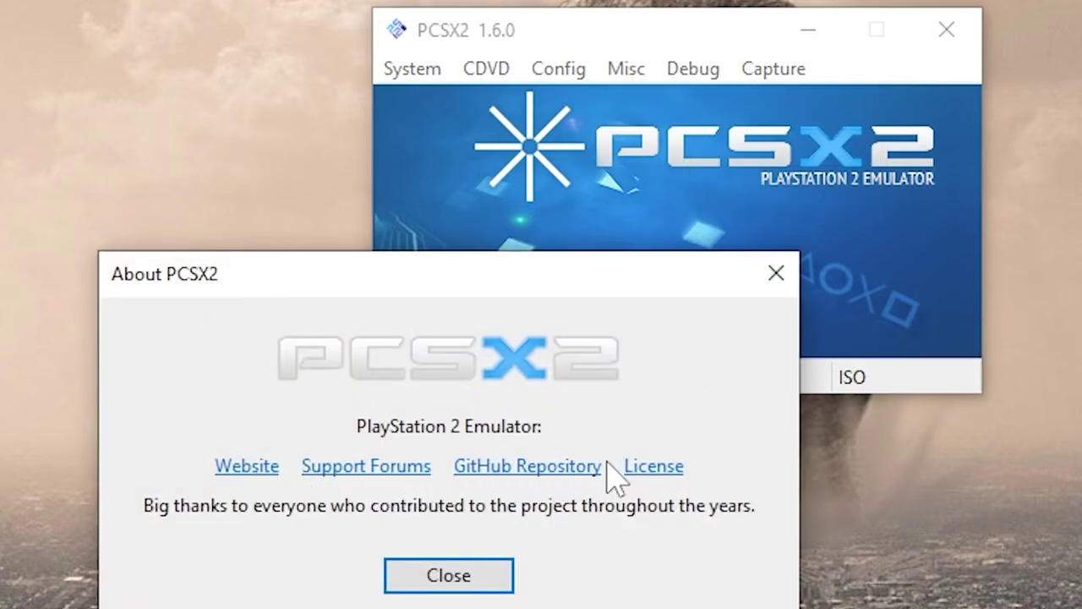
left_click(476, 584)
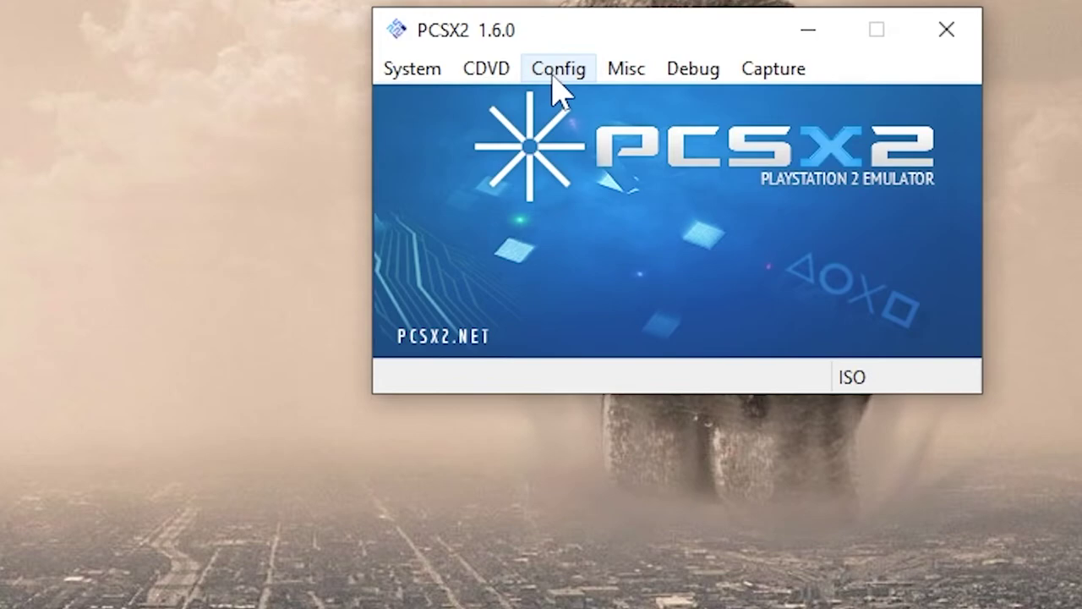
left_click(484, 82)
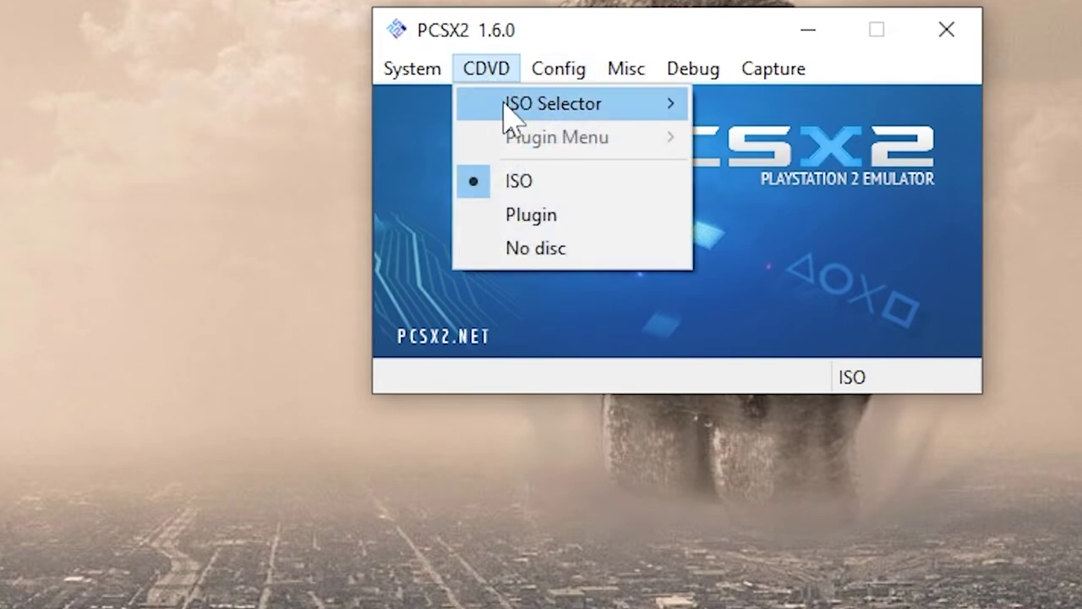
- Look over the CDVD ISO Selector and System menu entries, then choose System > Exit
mouse_move(505, 101)
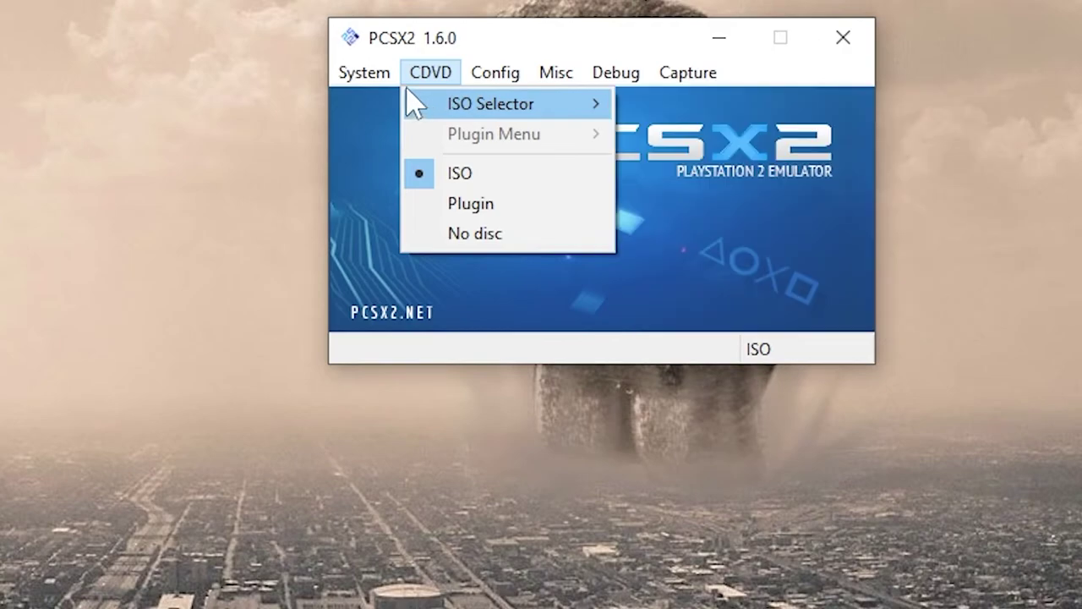
mouse_move(421, 77)
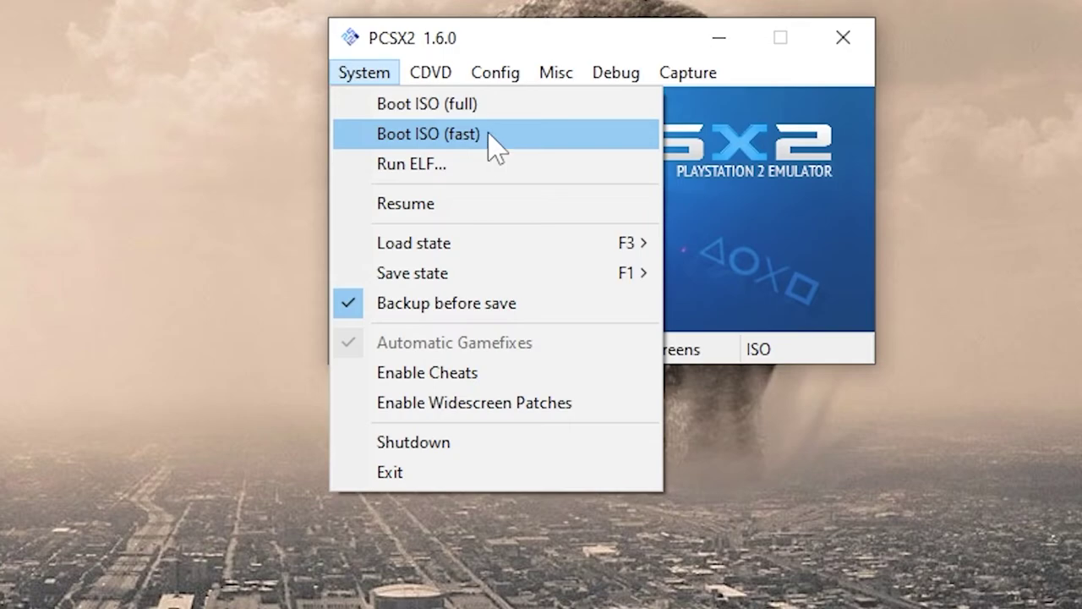
mouse_move(594, 283)
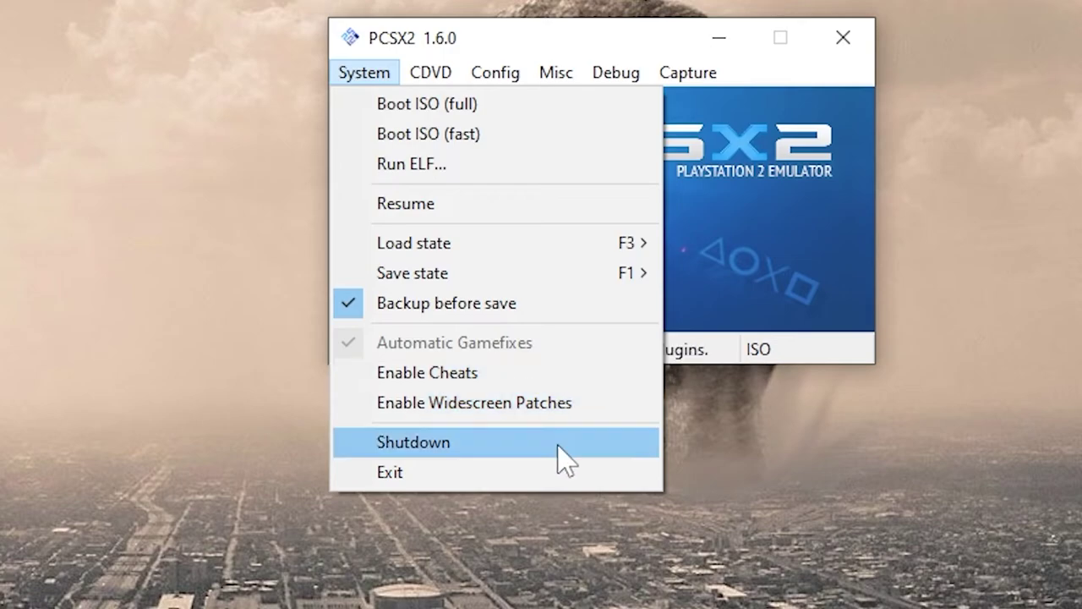
left_click(551, 472)
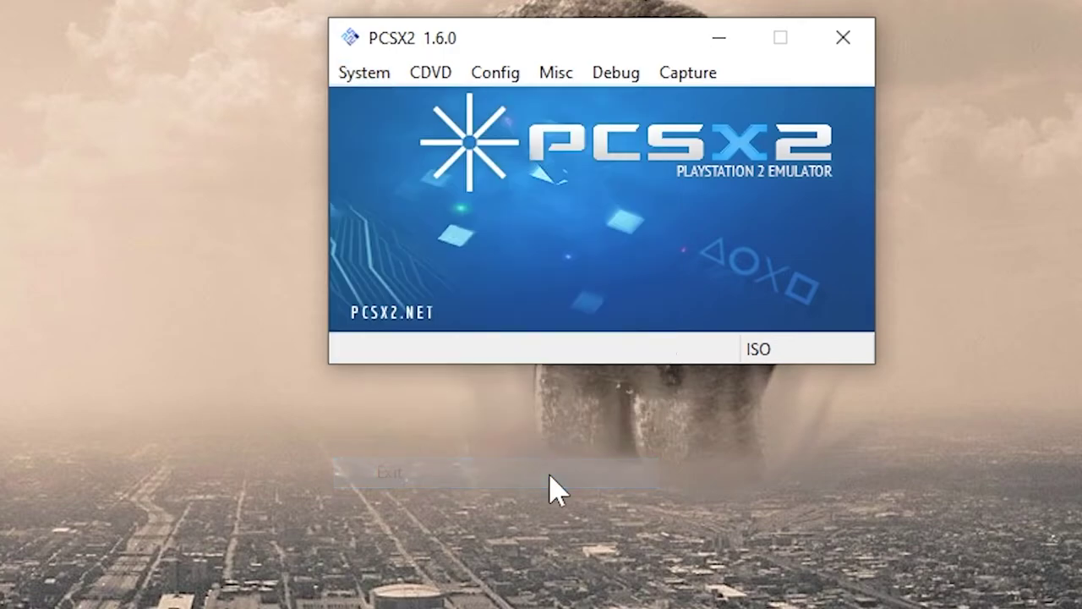